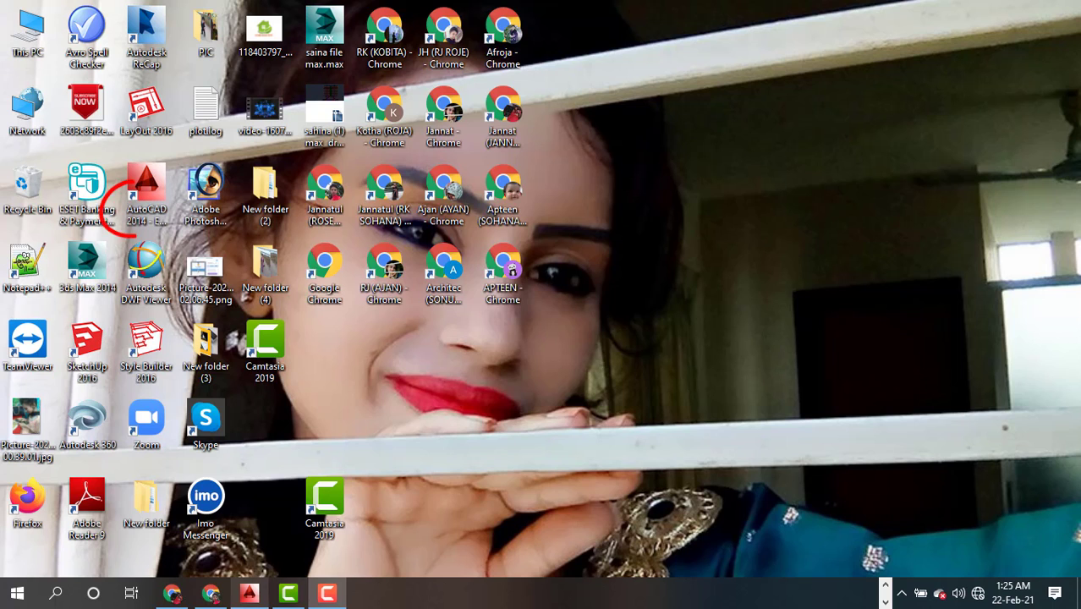
Step: Switch to AutoCAD with the kotha 2 drawing
click(249, 594)
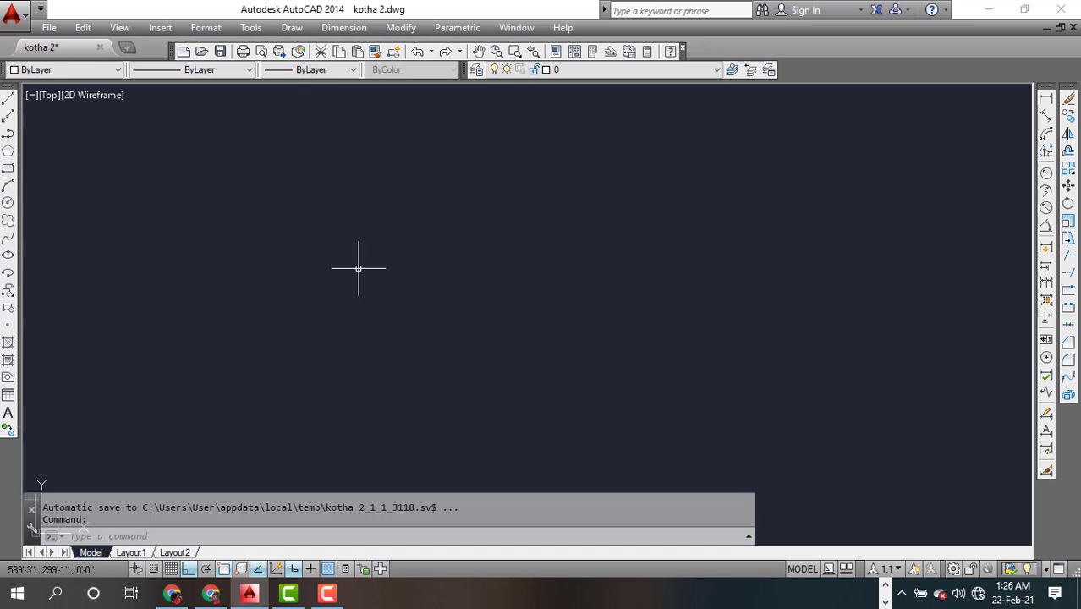
Step: Draw a single horizontal line on layer 0 in the upper part of the empty drawing area
click(7, 98)
click(212, 216)
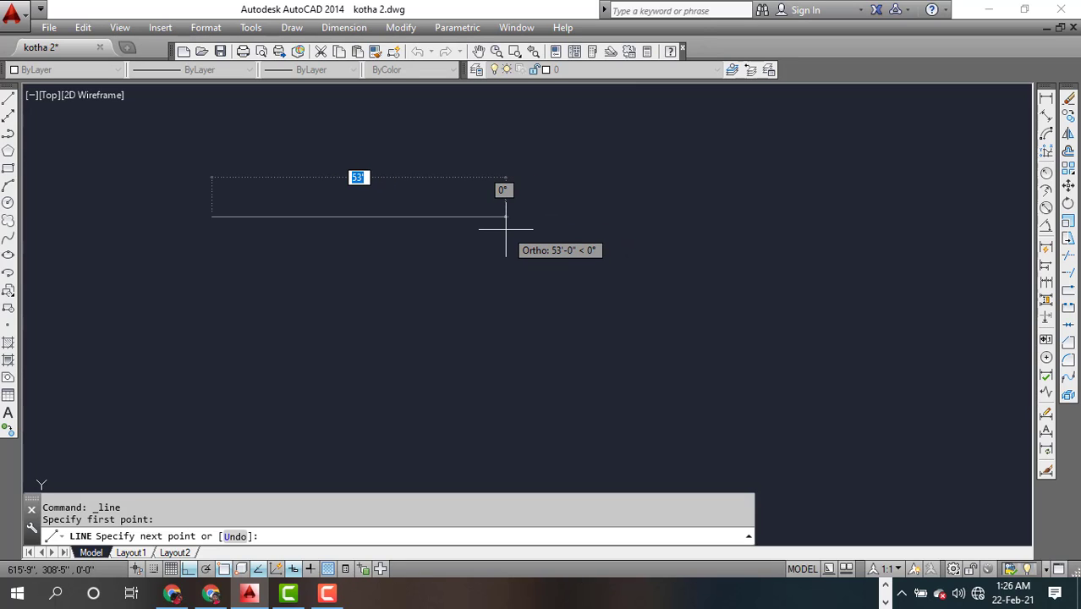
key(Return)
key(Return)
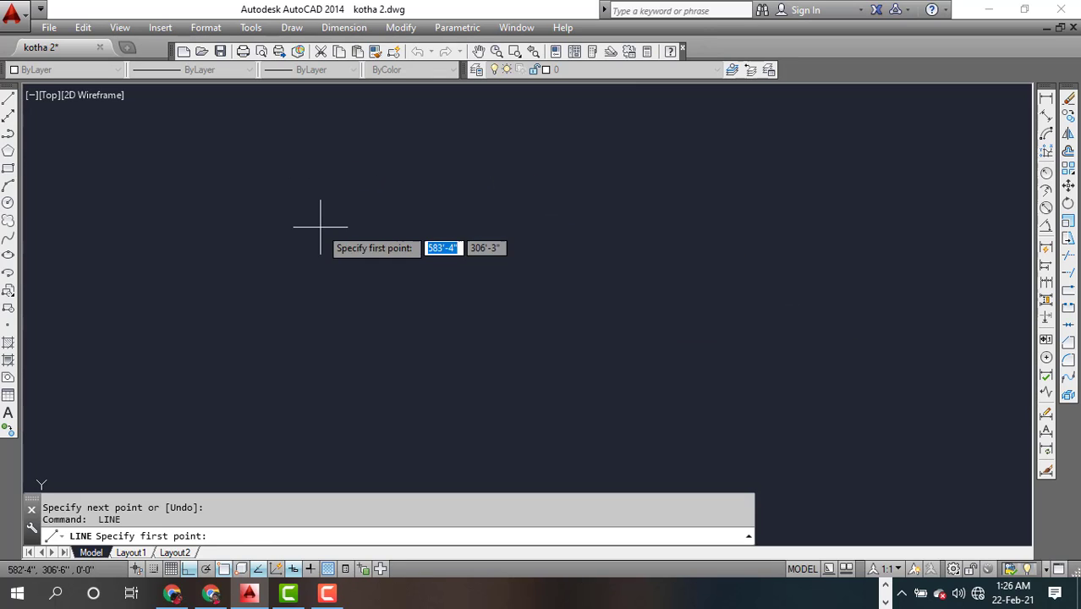
click(239, 235)
click(578, 235)
key(Return)
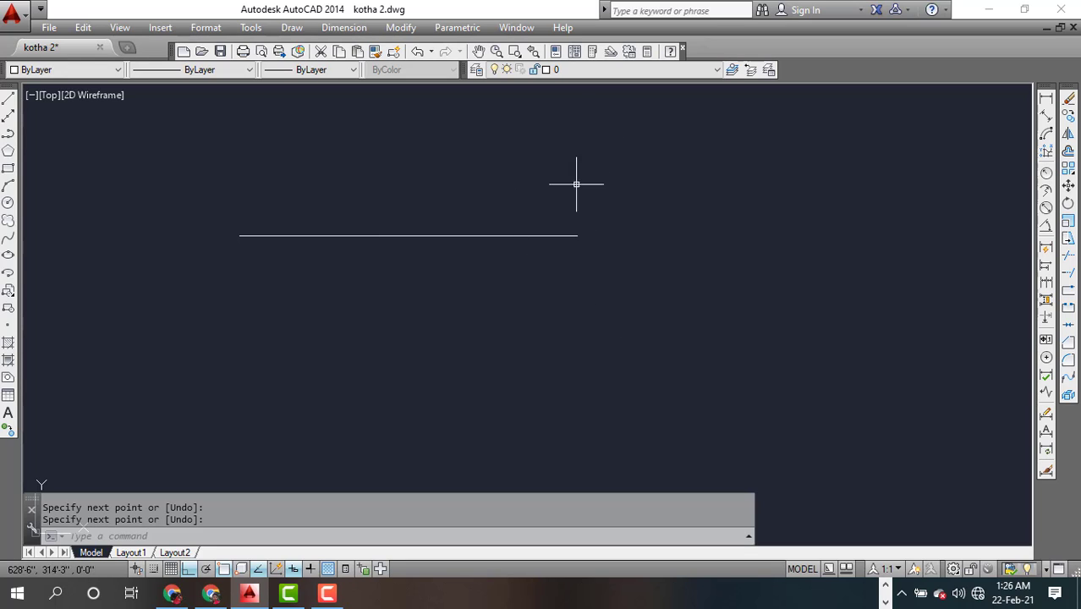
Step: Create a new layer named "line" in the Layer Properties Manager
click(476, 71)
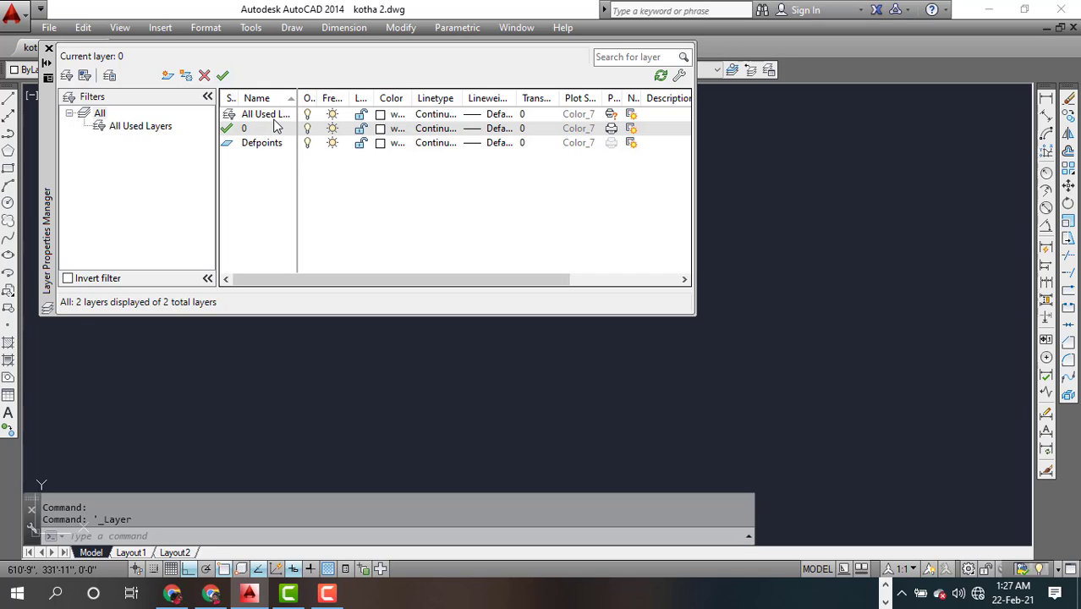
click(169, 77)
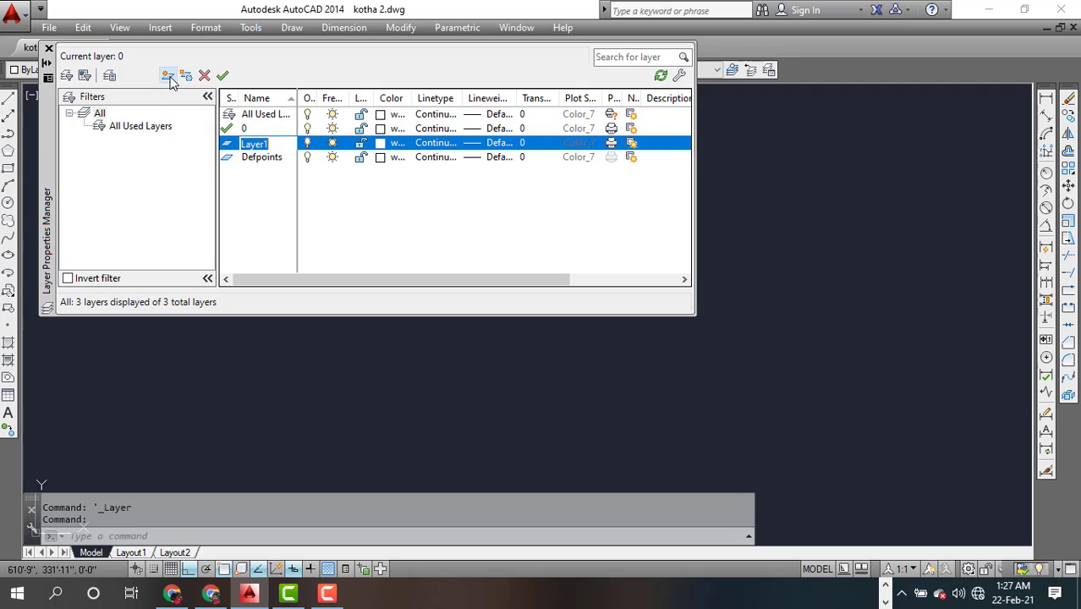
click(281, 144)
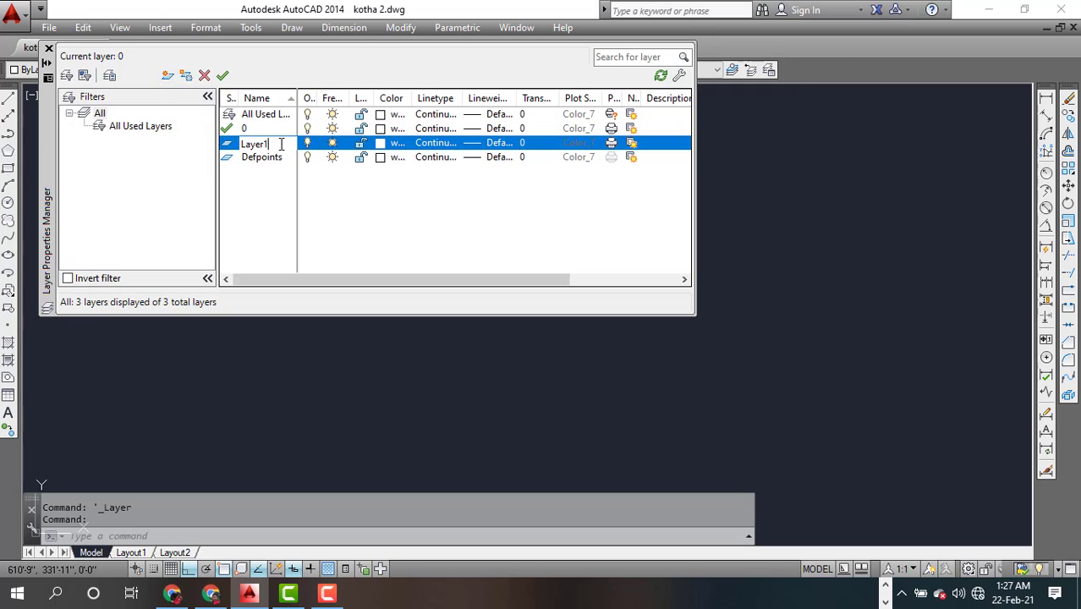
double_click(281, 144)
text(line)
key(Return)
Step: Give the "line" layer index colour 232 and a lineweight of 0.25 mm
click(386, 148)
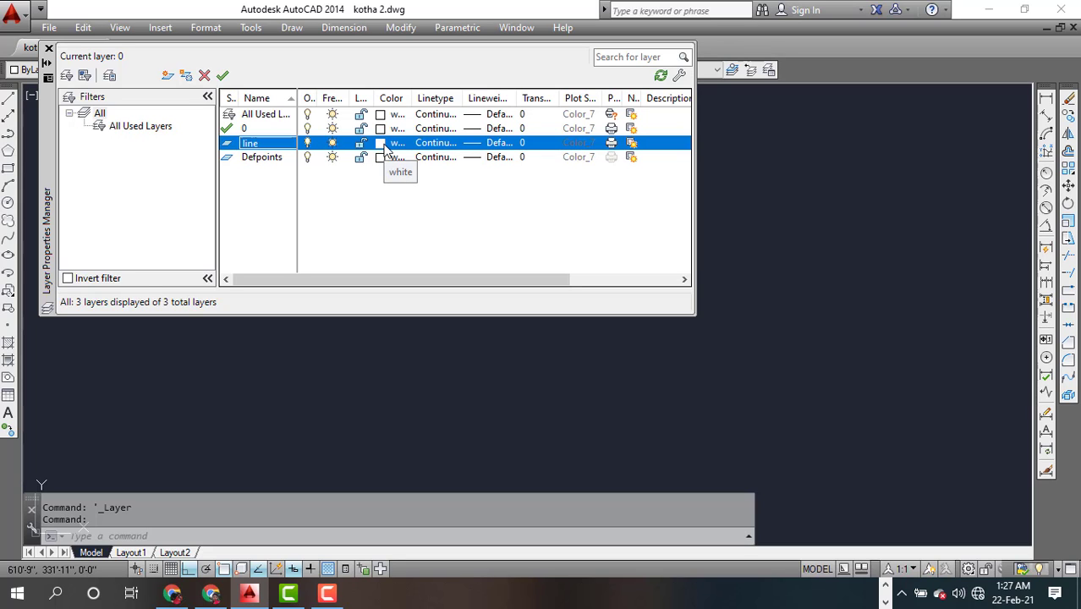
click(386, 148)
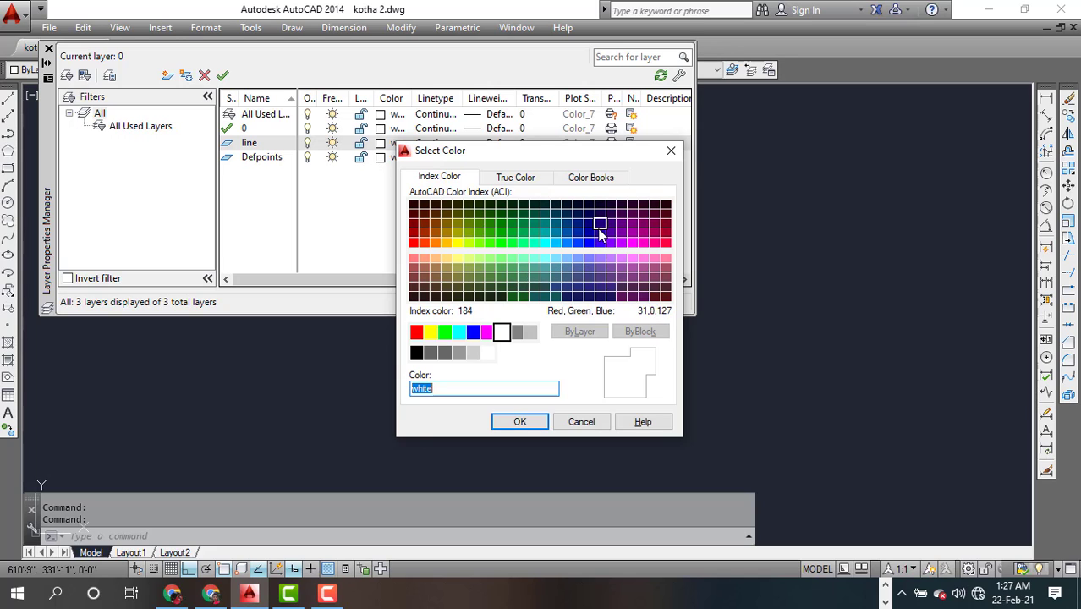
click(600, 222)
click(656, 237)
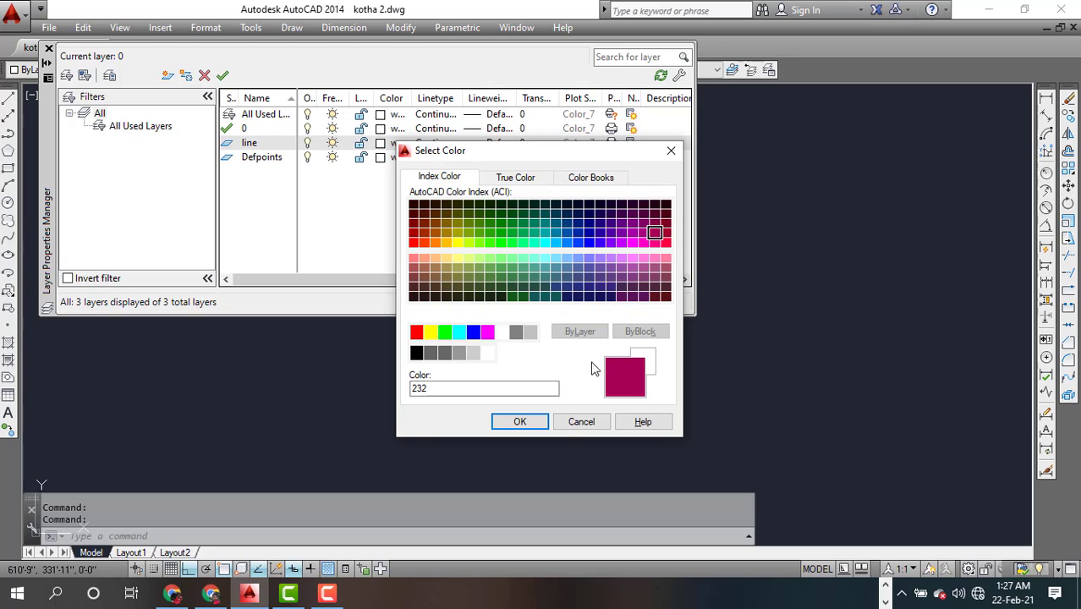
click(519, 423)
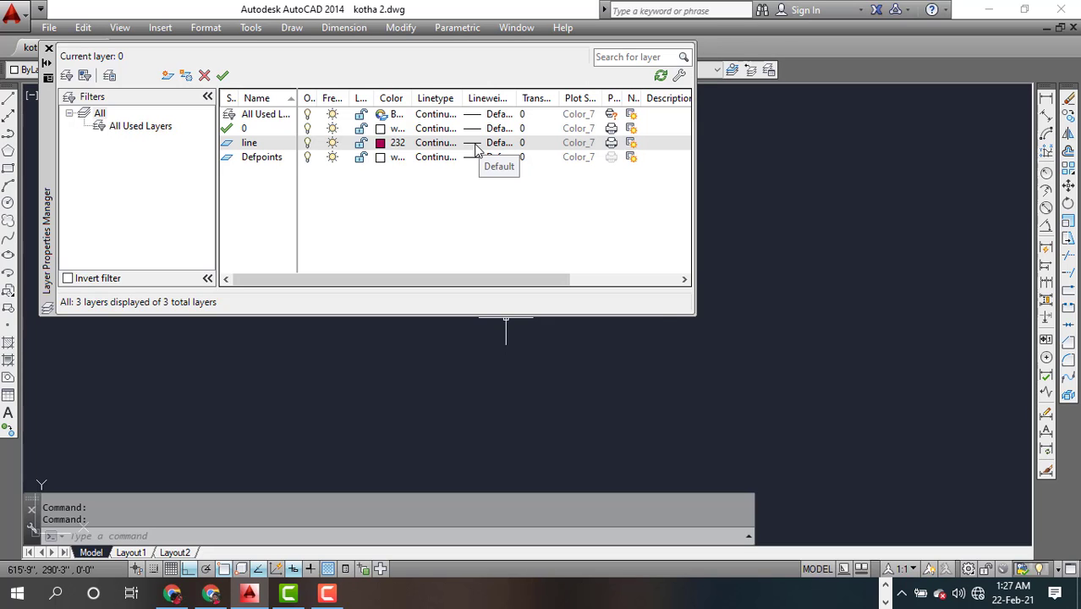
click(475, 149)
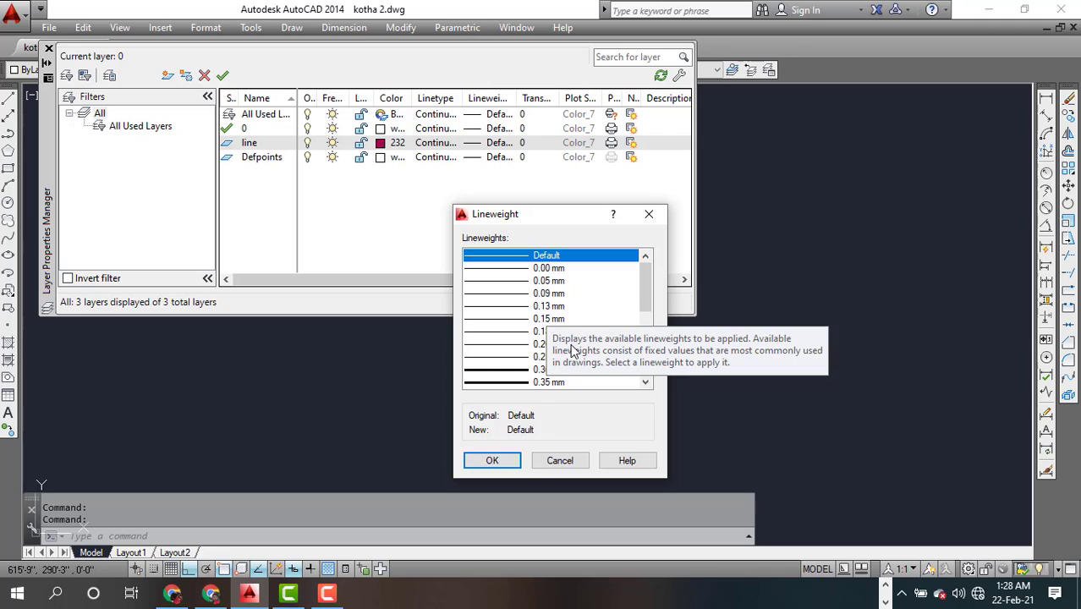
click(512, 358)
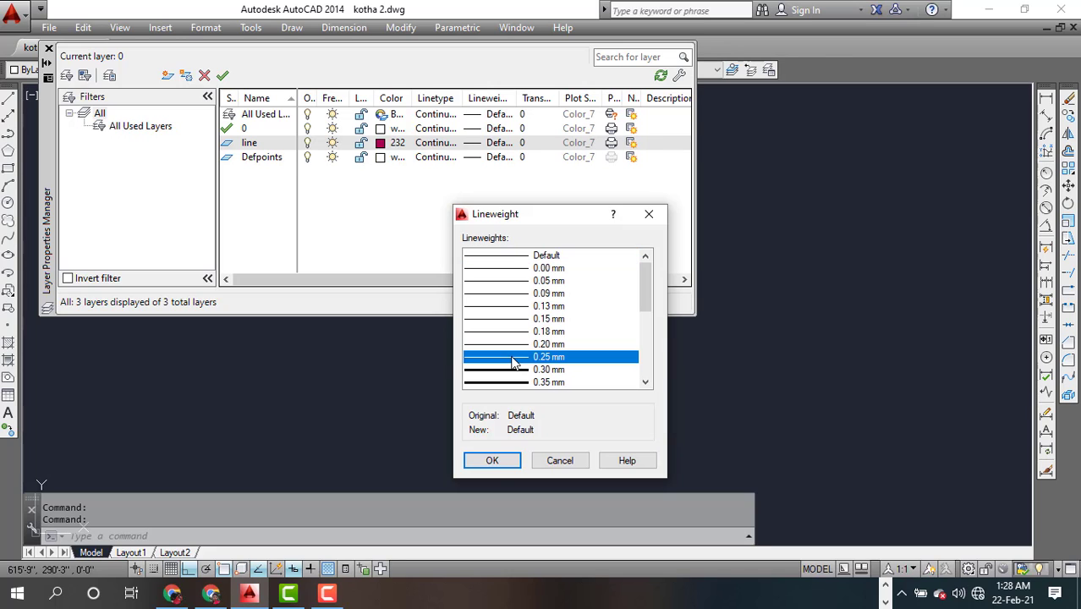
click(494, 460)
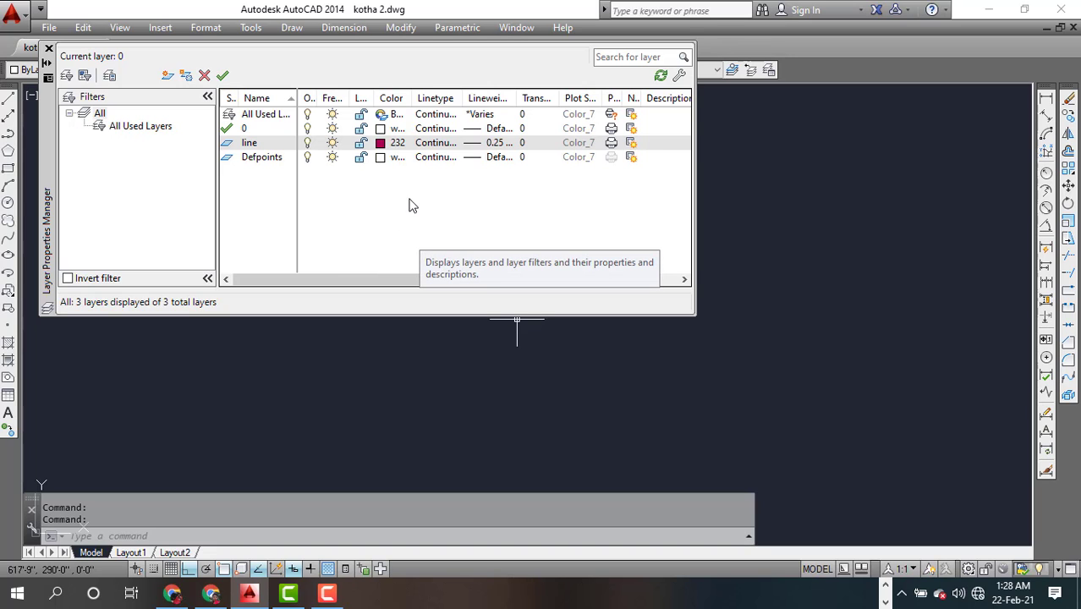
Step: Make the "line" layer current and close the Layer Properties Manager
right_click(358, 146)
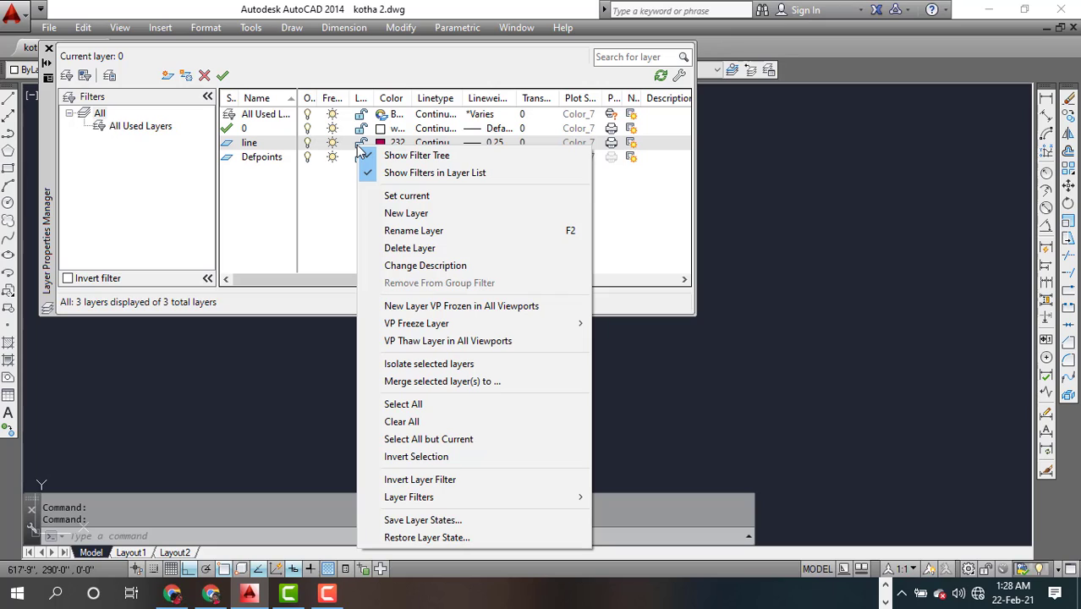
click(426, 198)
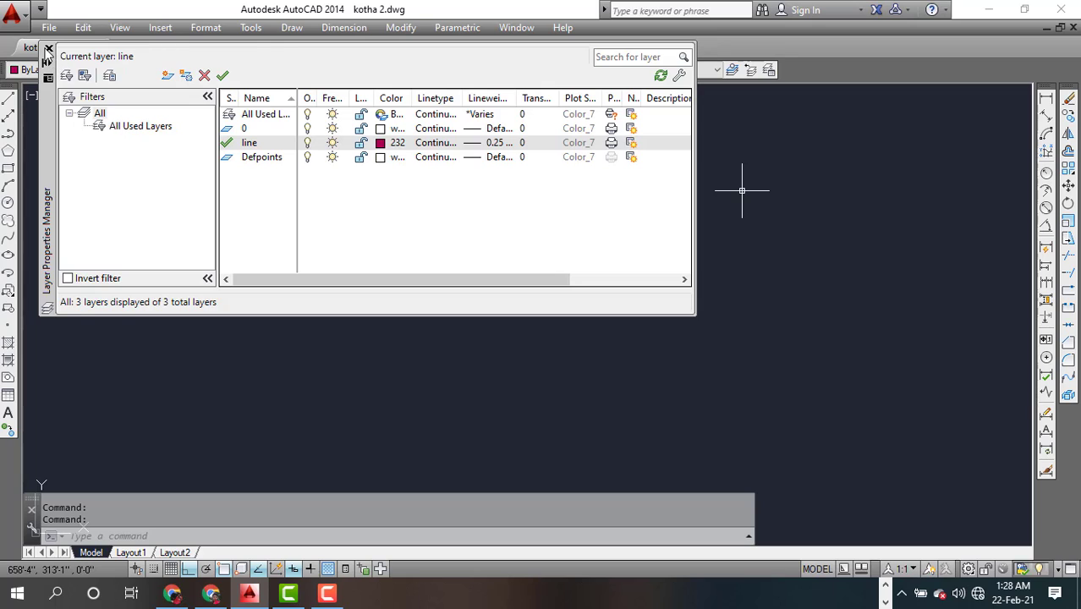
click(49, 48)
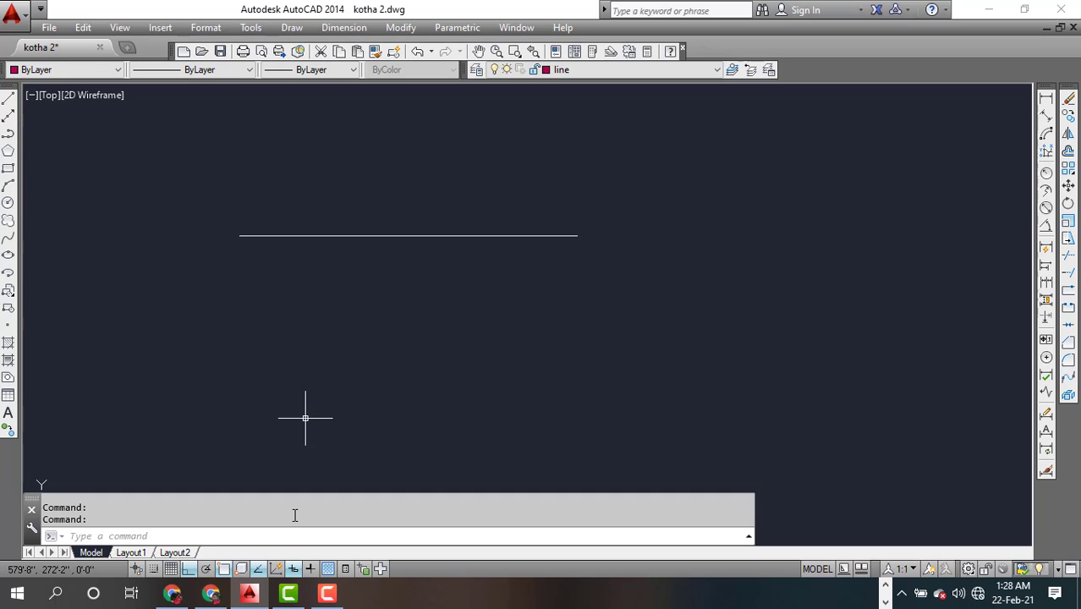
Step: Erase the white horizontal line drawn on layer 0
click(466, 331)
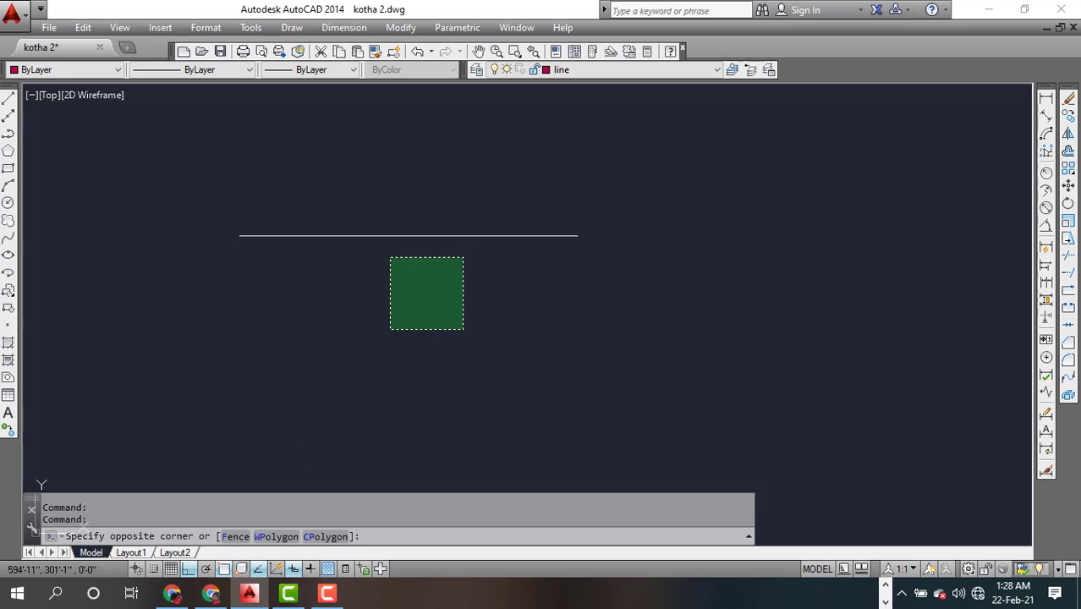
click(305, 191)
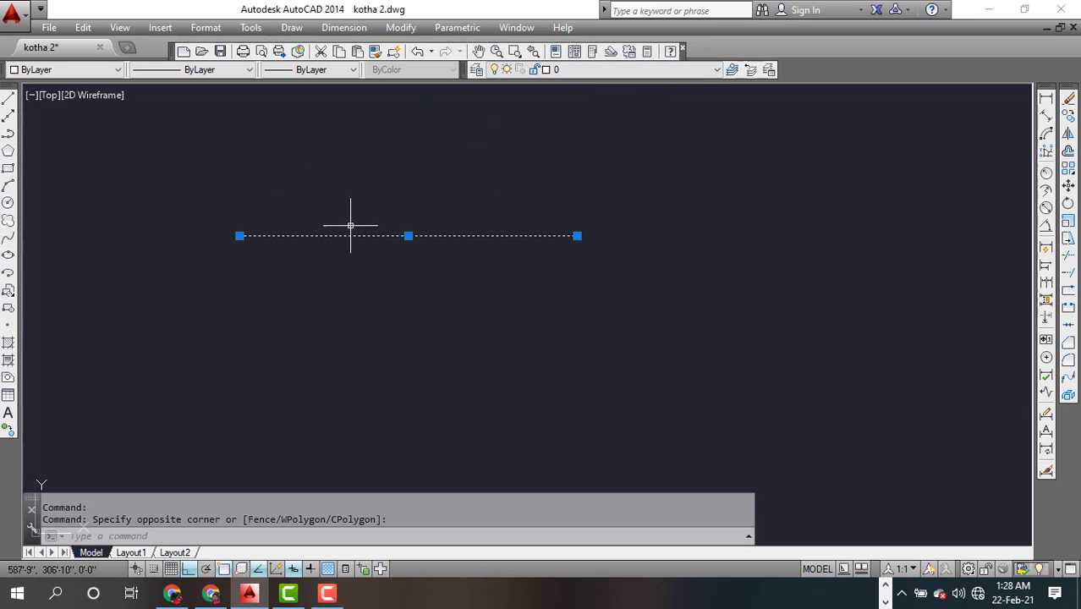
key(Escape)
key(Escape)
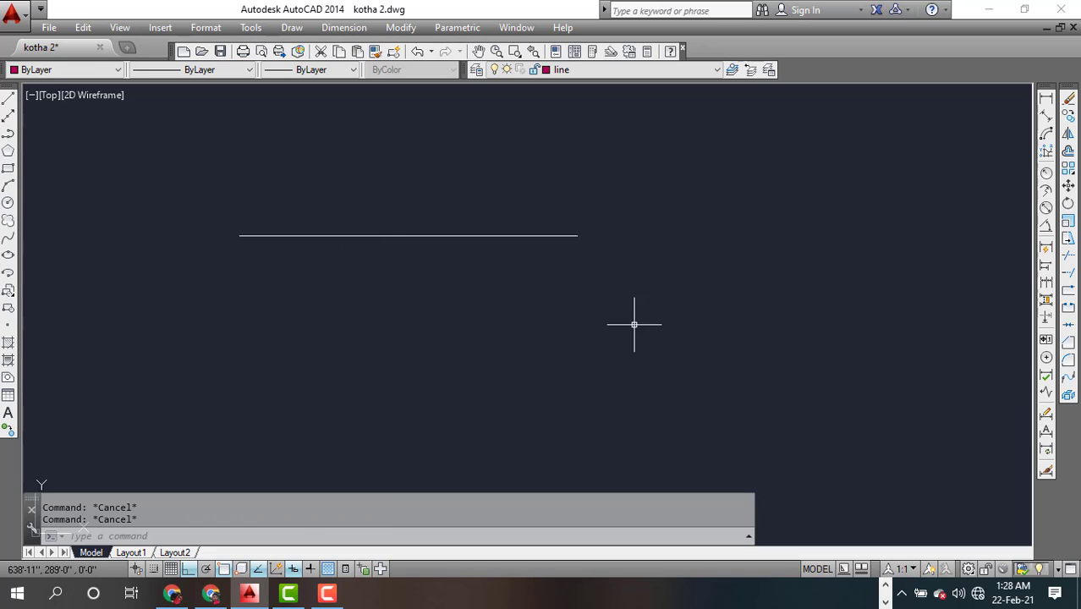
click(576, 295)
click(318, 168)
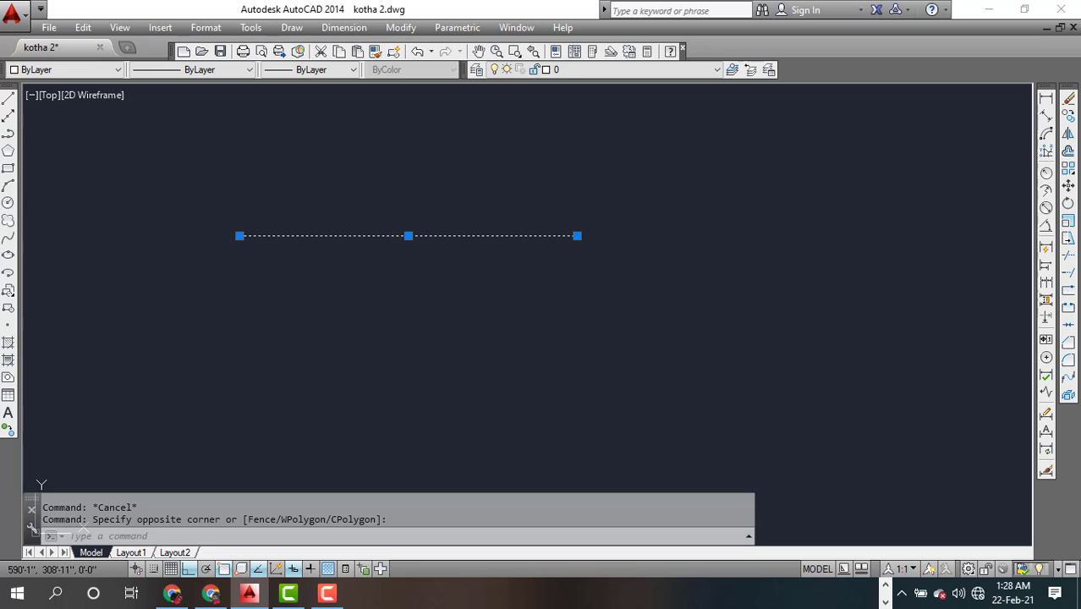
key(Delete)
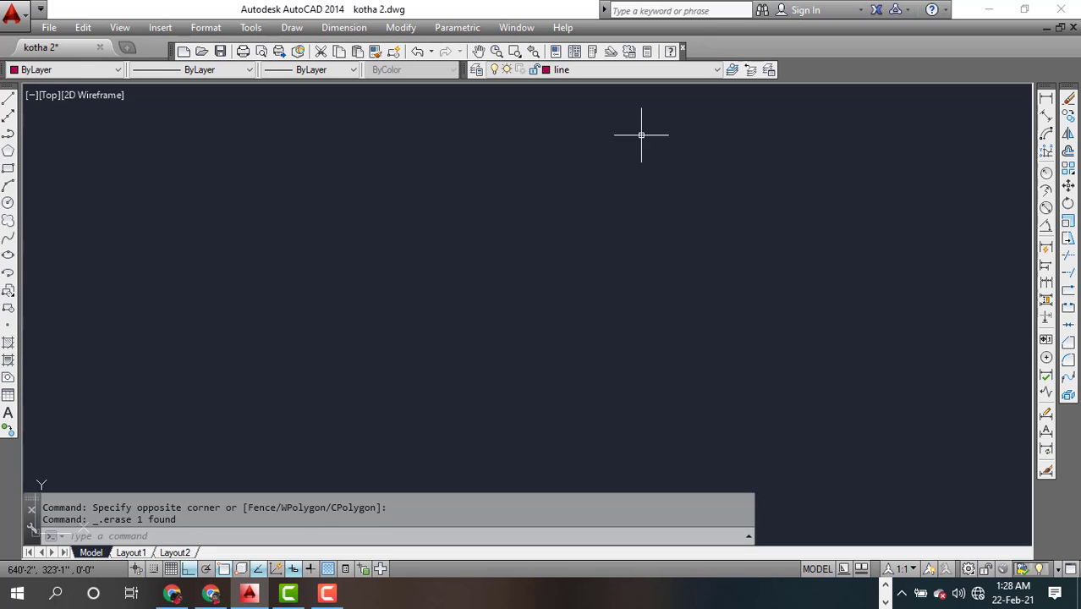
Step: Draw a horizontal line on the "line" layer and a longer horizontal line below it
click(8, 98)
click(287, 215)
click(598, 233)
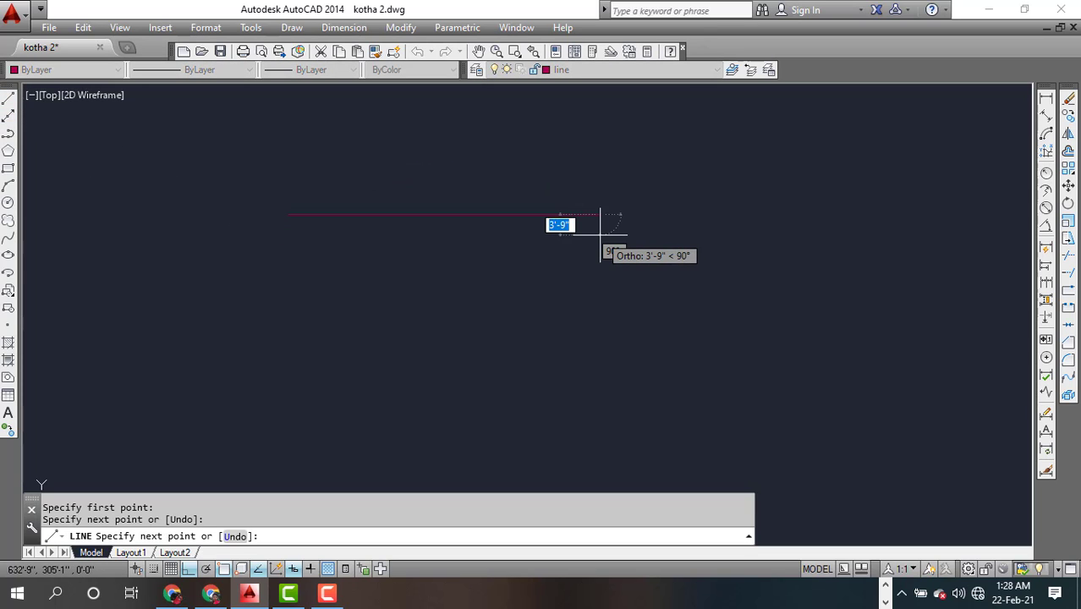
key(Return)
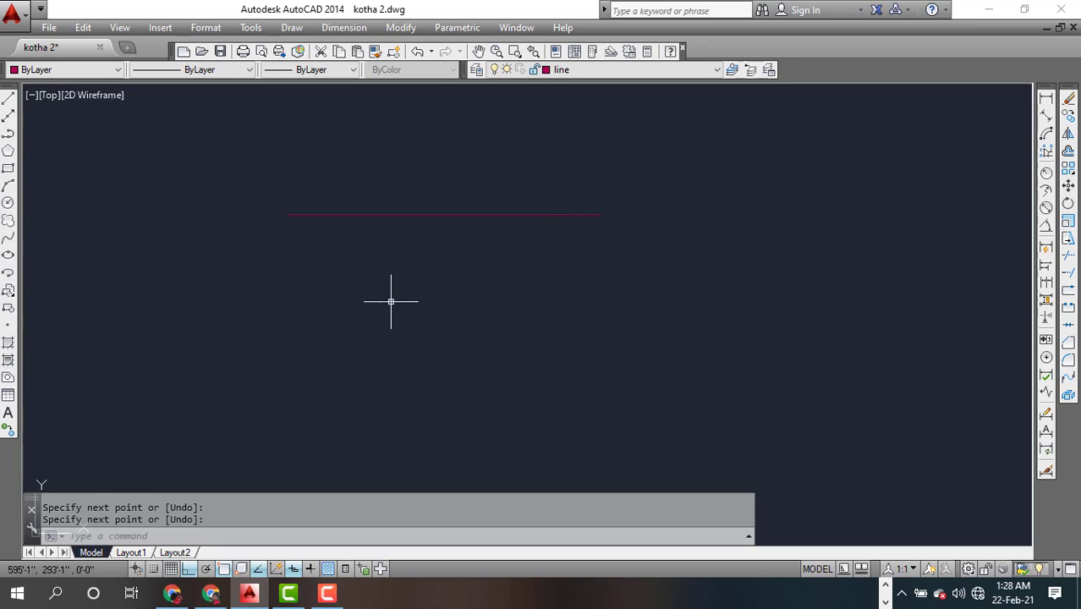
click(8, 102)
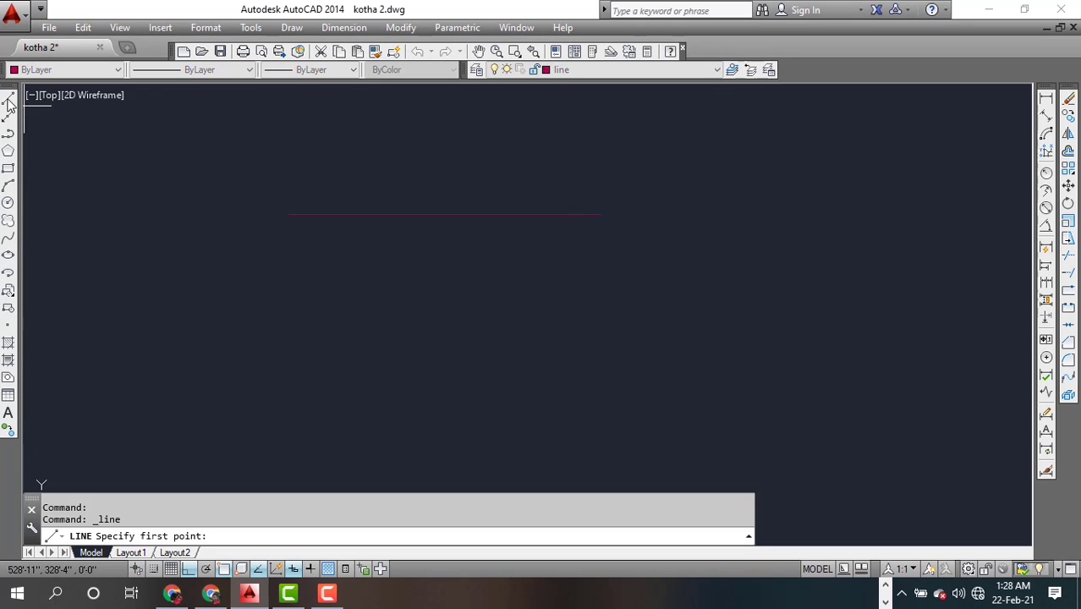
click(247, 304)
click(687, 358)
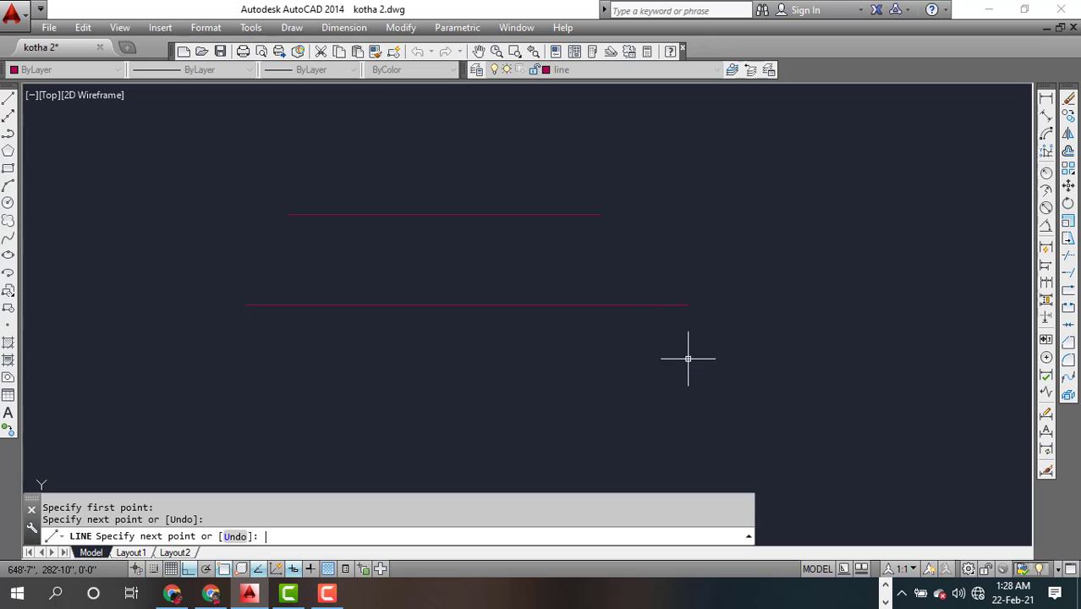
key(Return)
Step: Draw a third, shorter horizontal line between the two existing lines
click(397, 250)
click(617, 270)
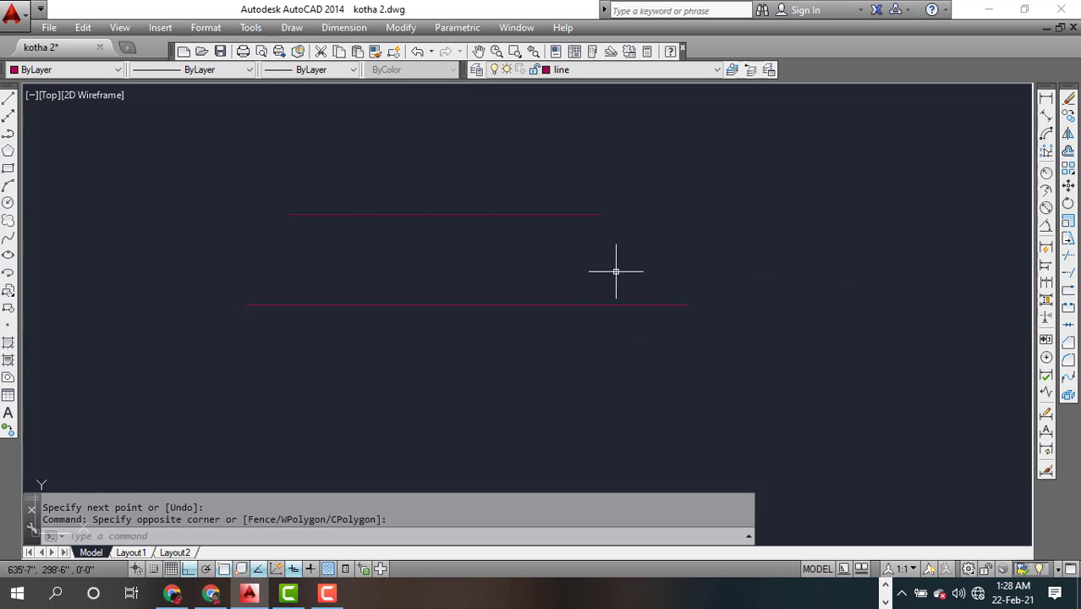
key(Return)
click(374, 247)
click(633, 247)
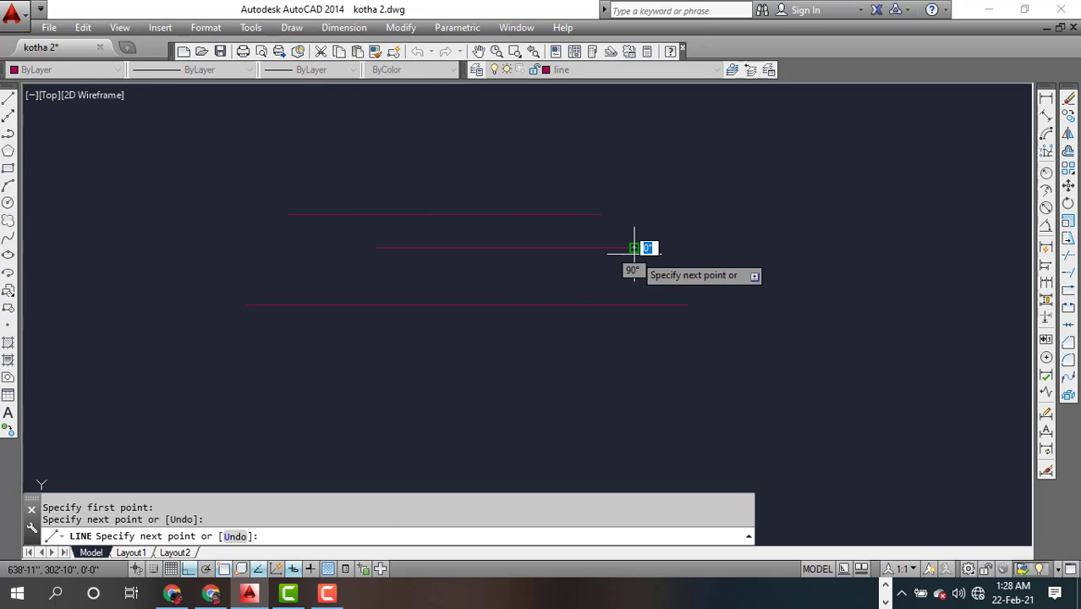
key(Return)
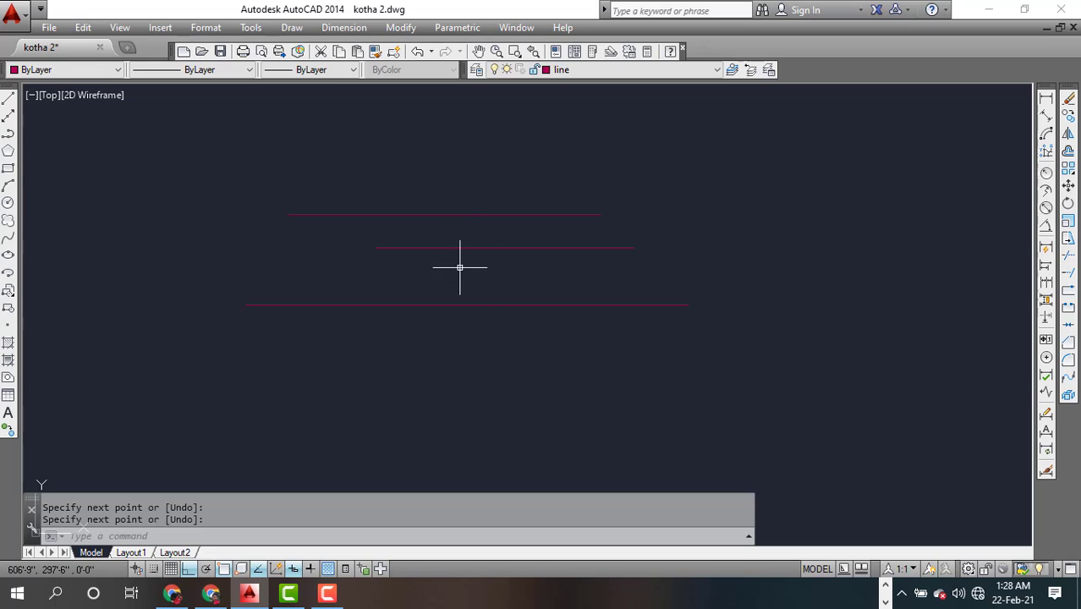
Step: Draw a circle just to the right of the three horizontal lines
click(8, 202)
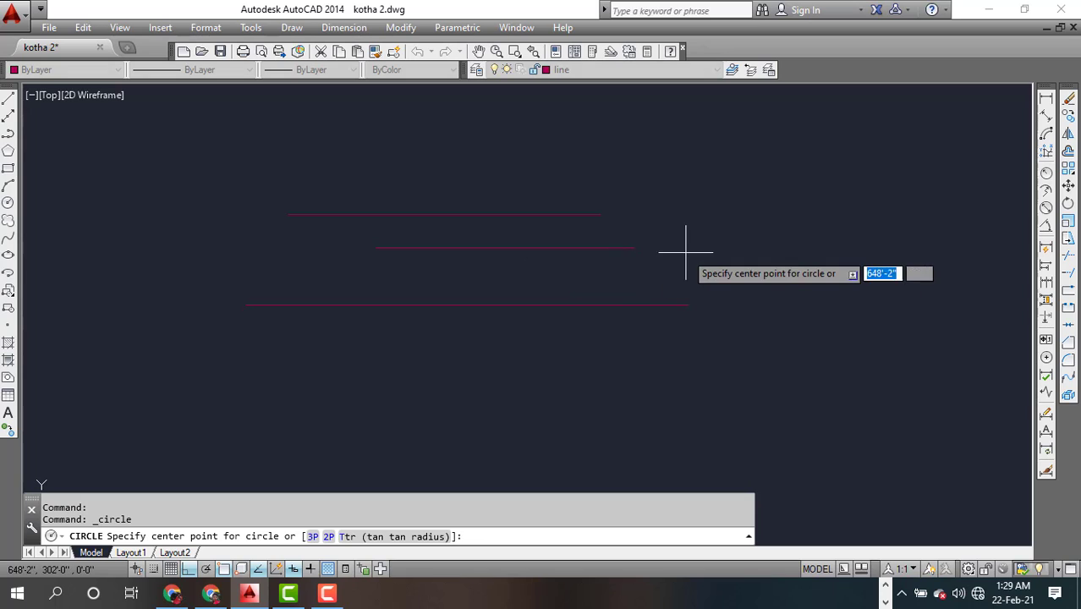
click(758, 258)
click(805, 194)
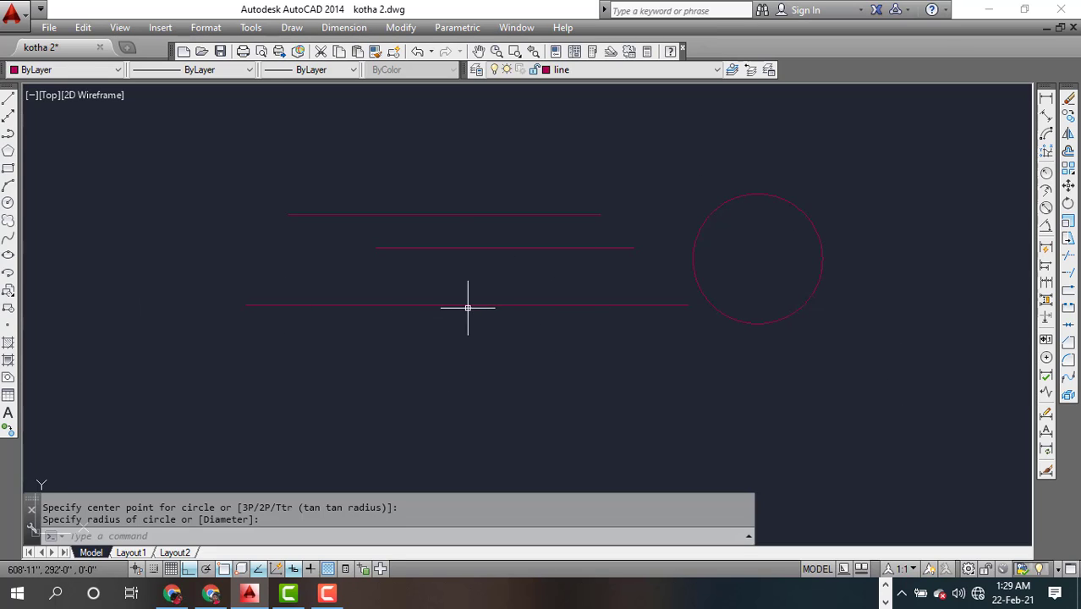
Step: Draw a separate horizontal line in the empty area above and to the right of the circle
scroll(468, 307, down, 3)
mouse_move(512, 354)
middle_down()
mouse_move(278, 374)
mouse_move(325, 350)
middle_up()
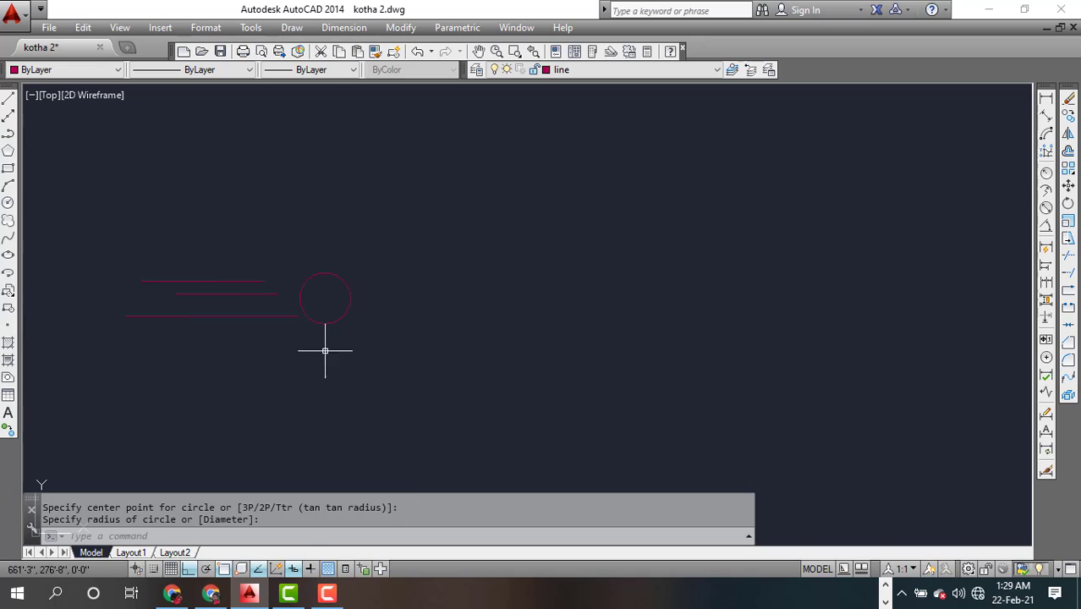
click(8, 100)
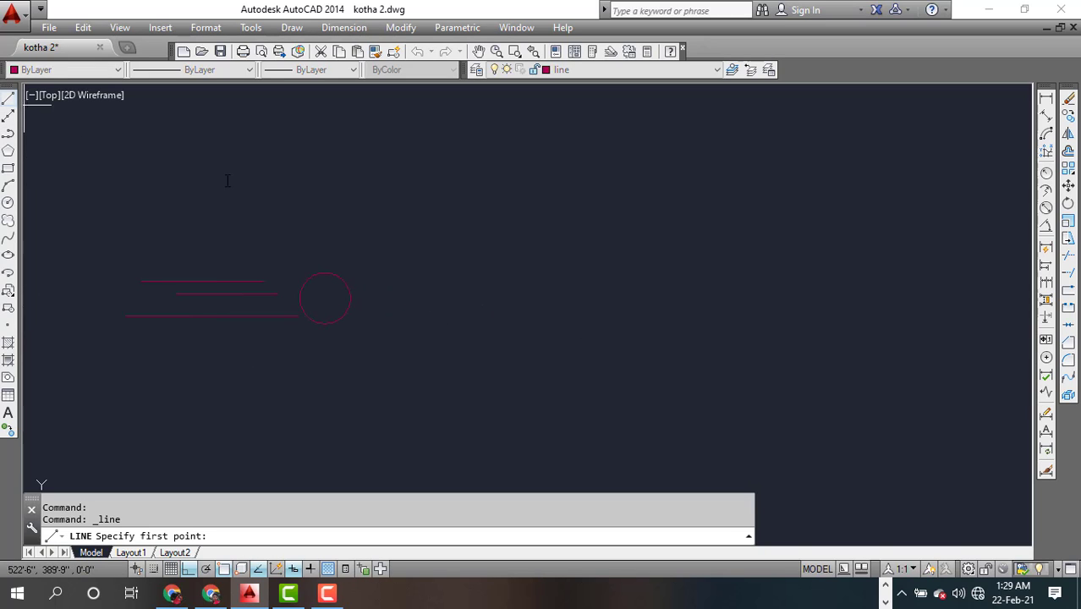
click(517, 220)
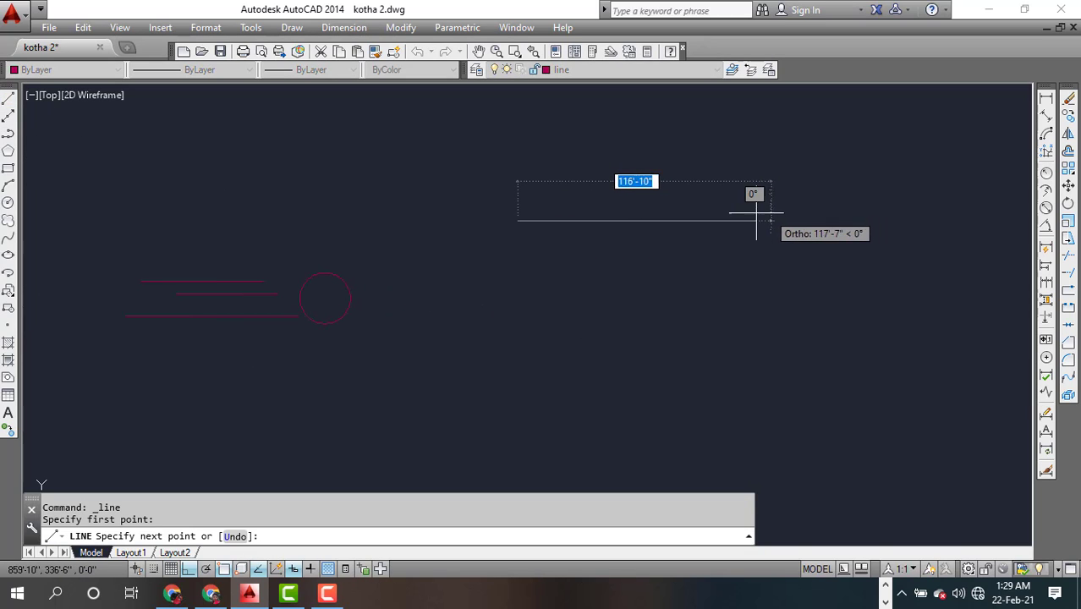
click(663, 219)
key(Return)
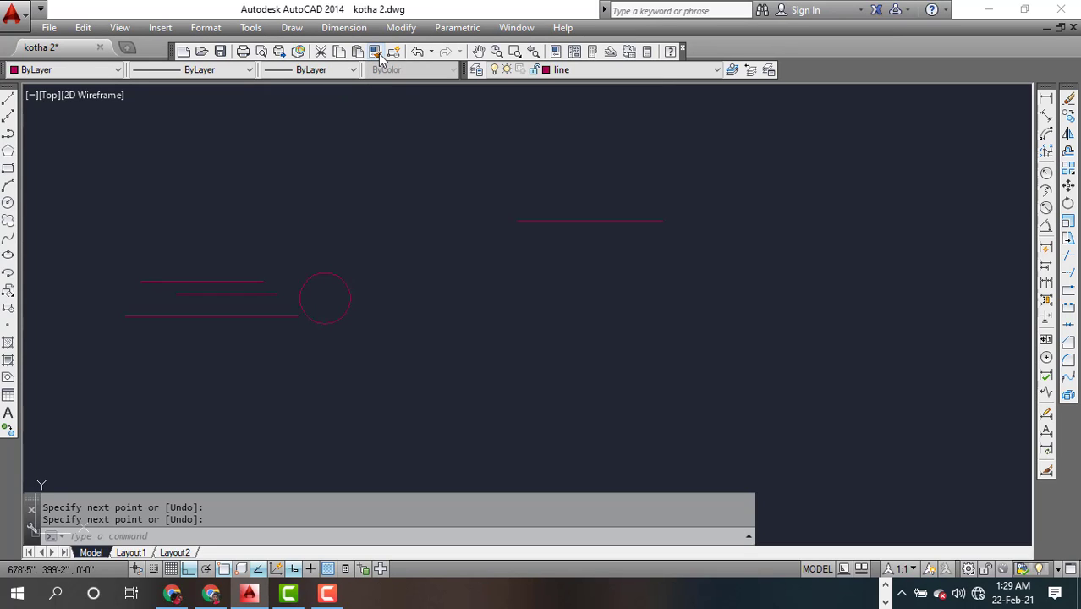
Step: Match the properties of the white floor plan onto the separate horizontal line above and to the right of the circle
middle_drag(41, 288, 205, 304)
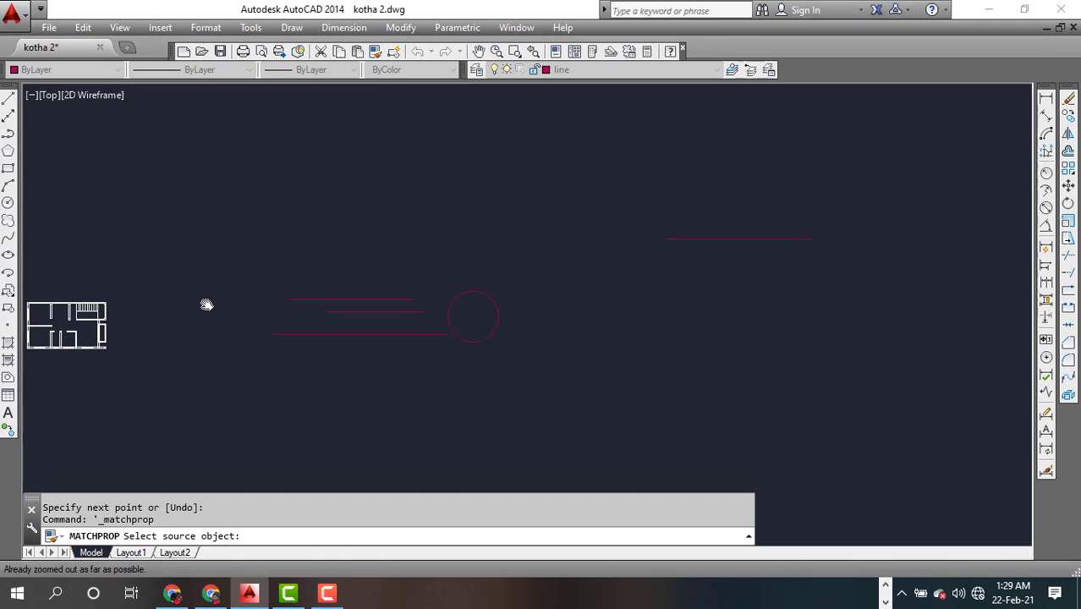
click(464, 320)
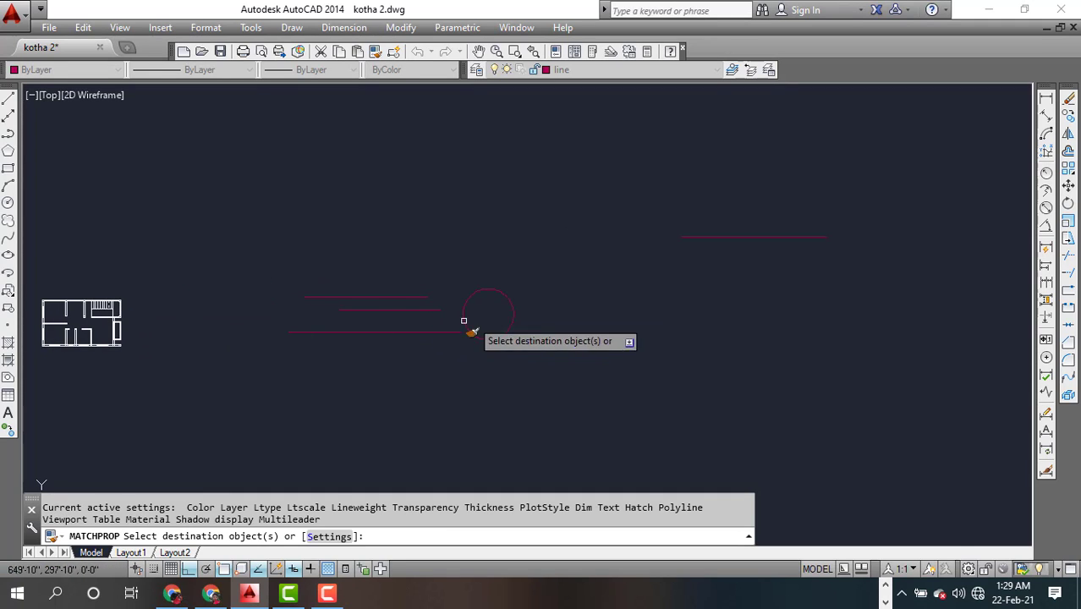
middle_drag(464, 319, 228, 296)
click(553, 199)
click(513, 239)
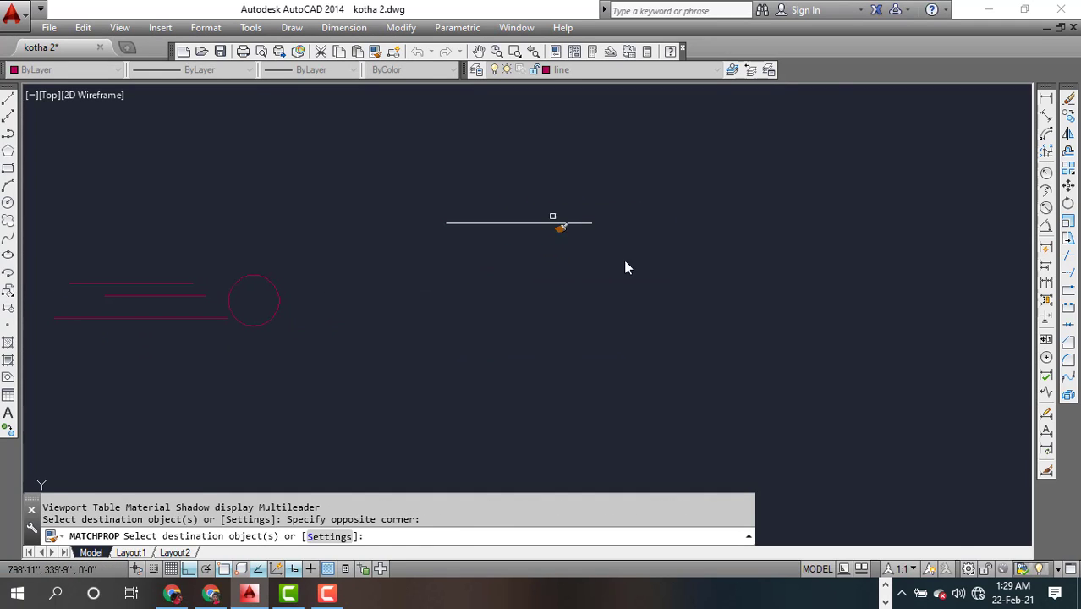
key(Escape)
key(Escape)
key(Escape)
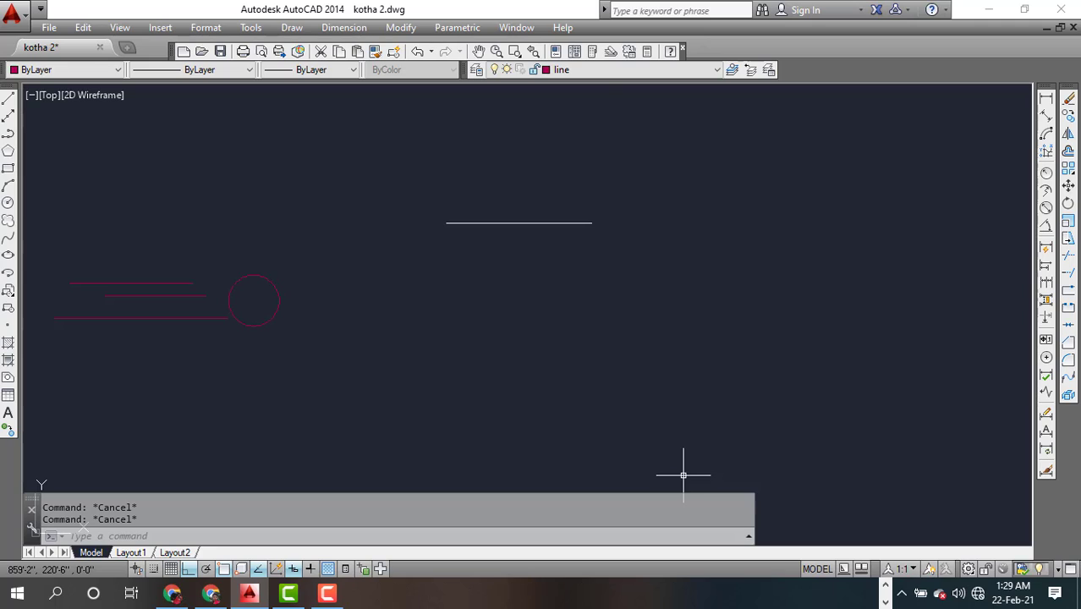
Step: Create a new layer named "wall" and assign it index colour 174
click(474, 70)
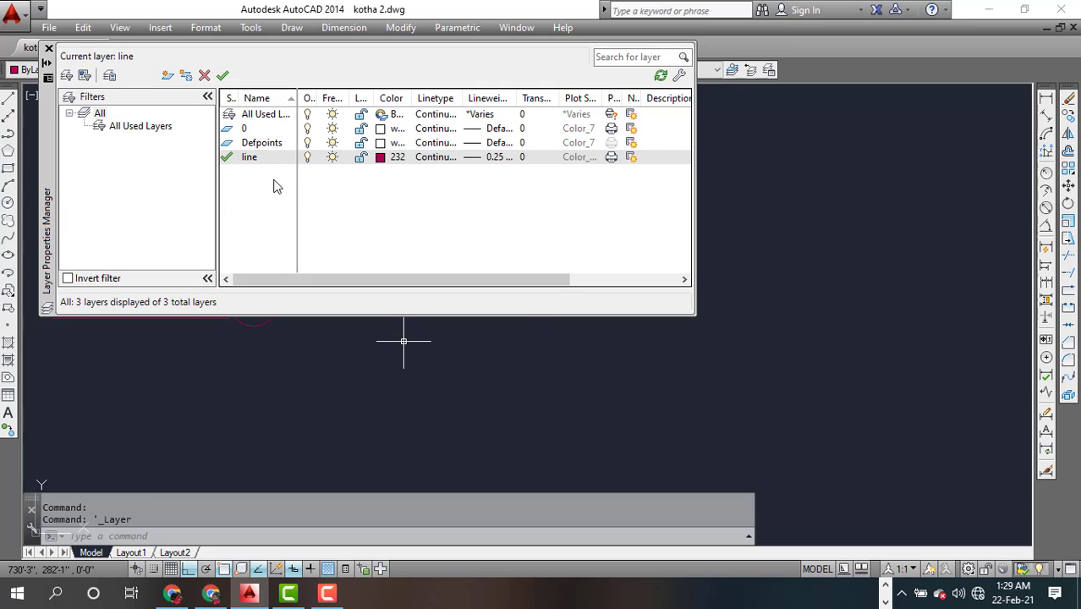
click(169, 76)
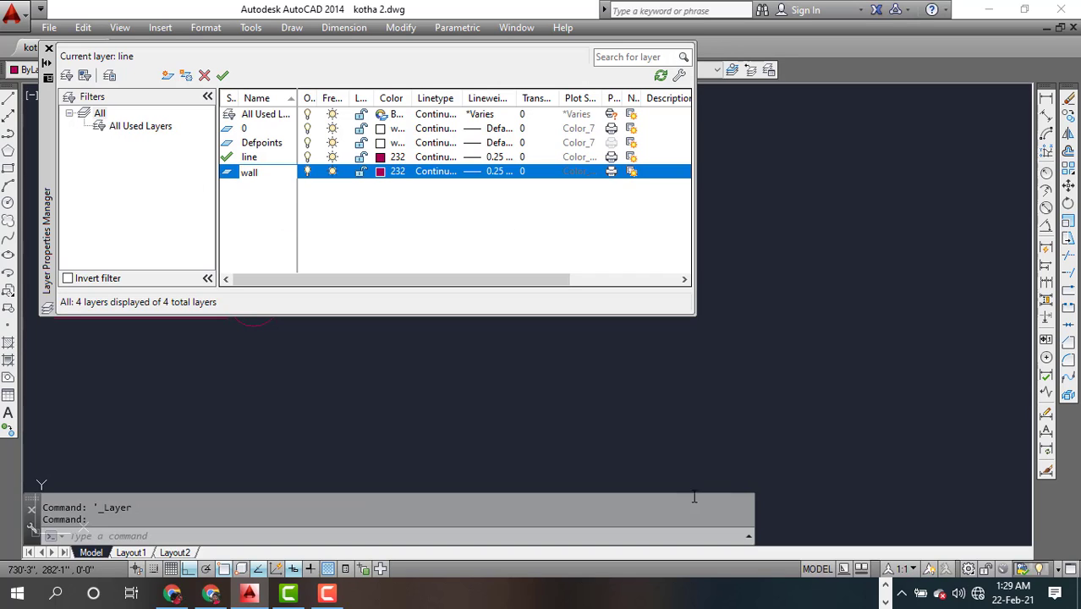
click(380, 172)
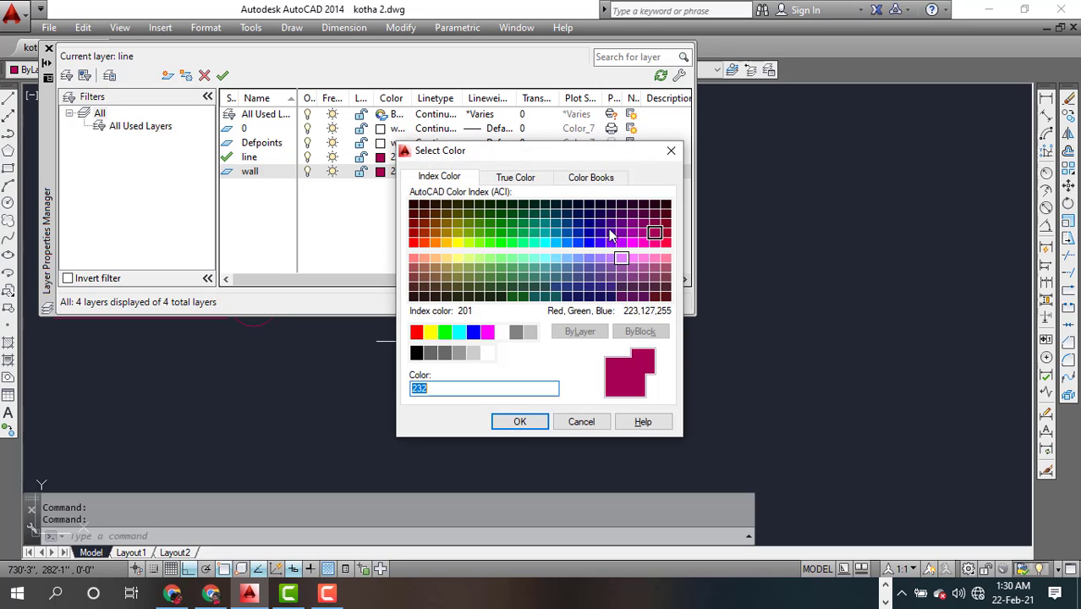
click(589, 223)
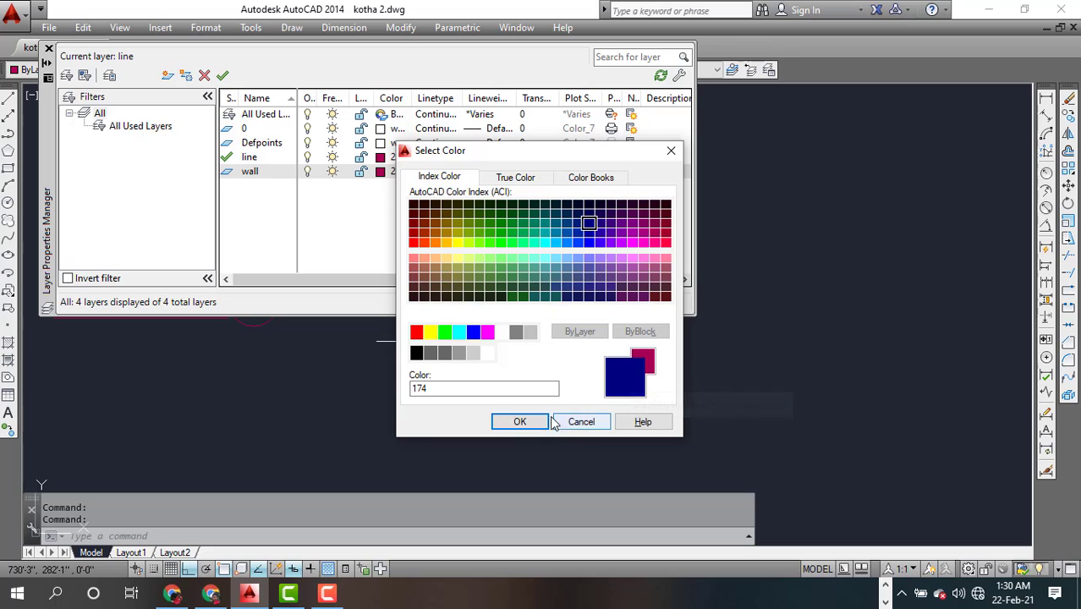
click(522, 422)
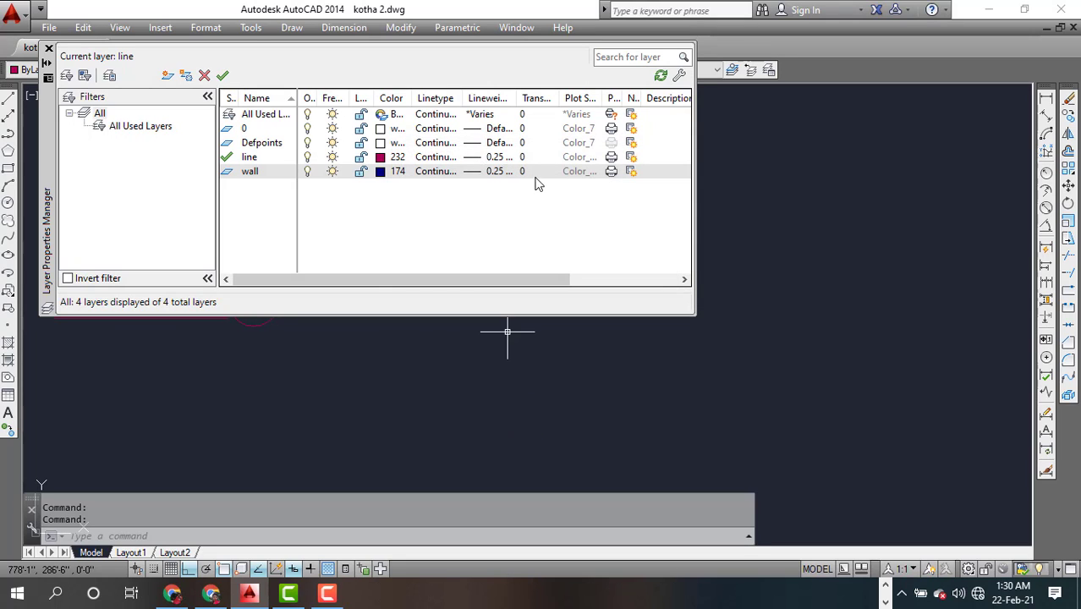
Step: Set the lineweight of the "wall" layer to Default
click(489, 172)
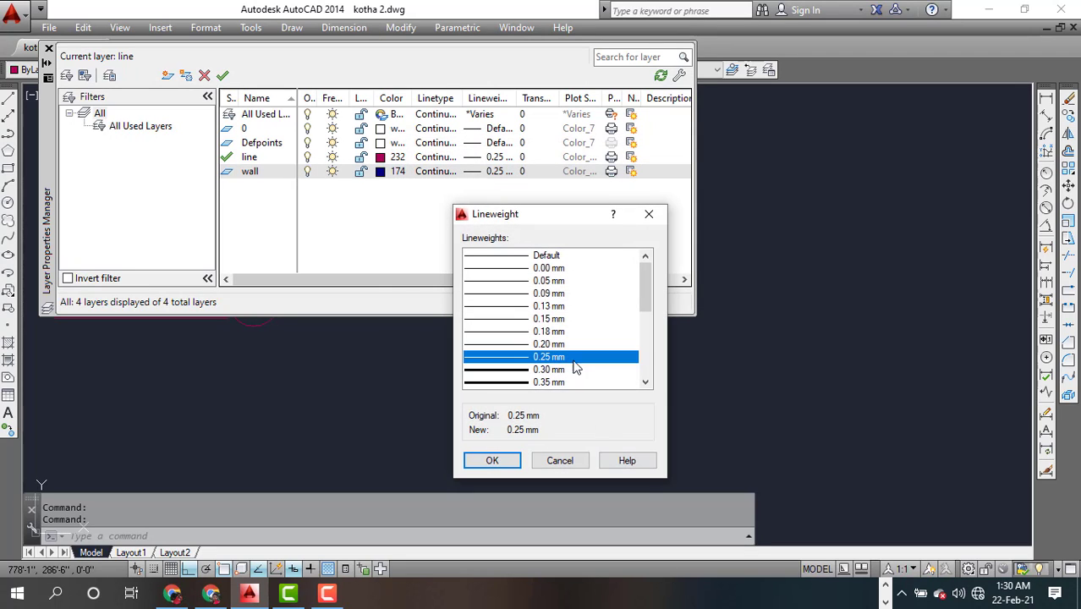
click(542, 257)
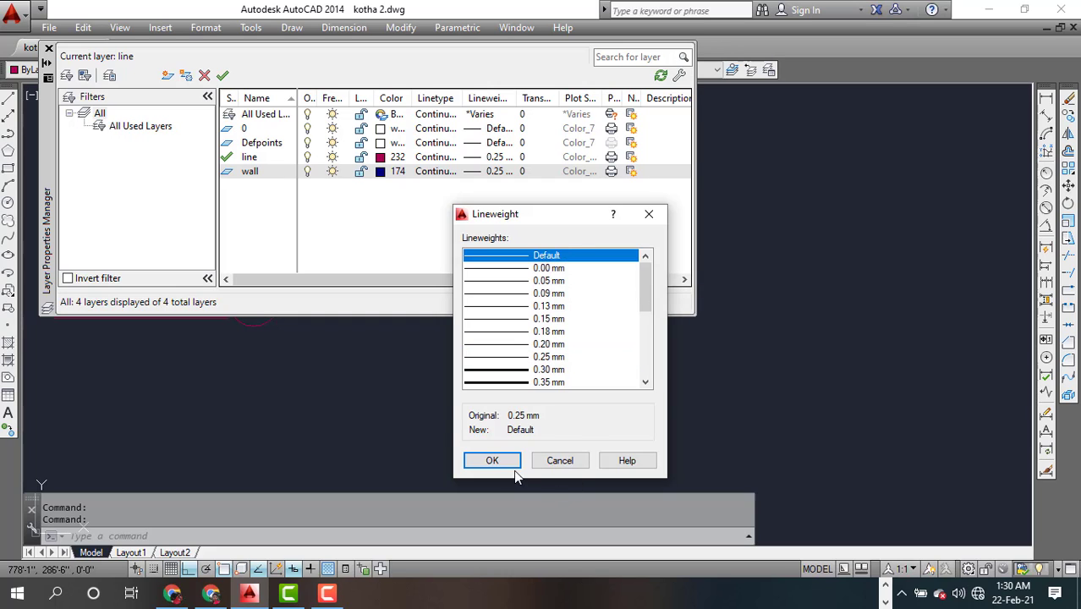
click(493, 460)
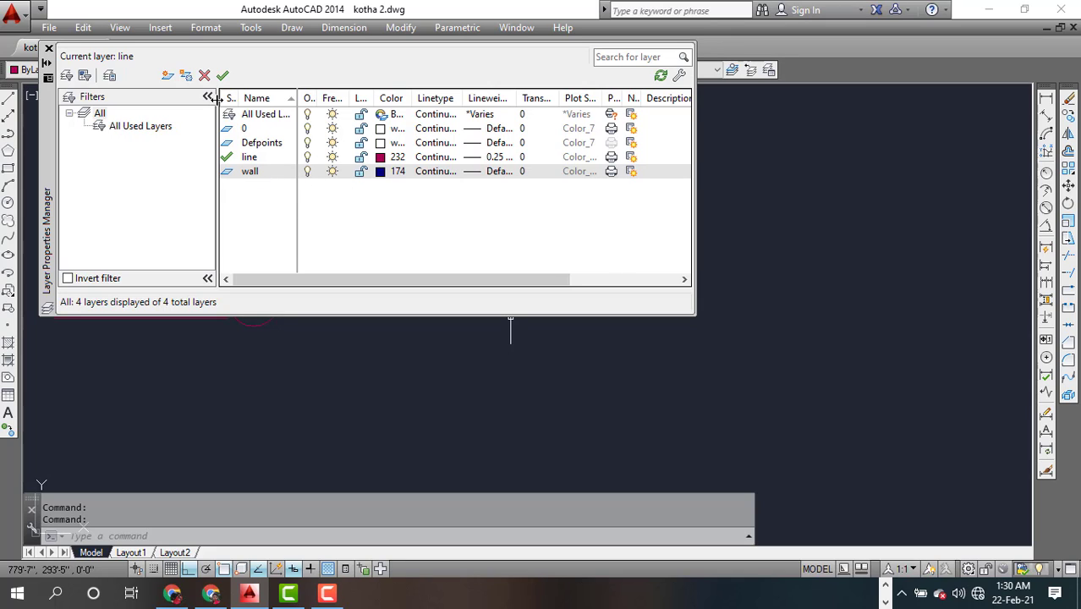
Step: Create a new layer named "rec" with index colour 74 and close the layer manager
click(168, 76)
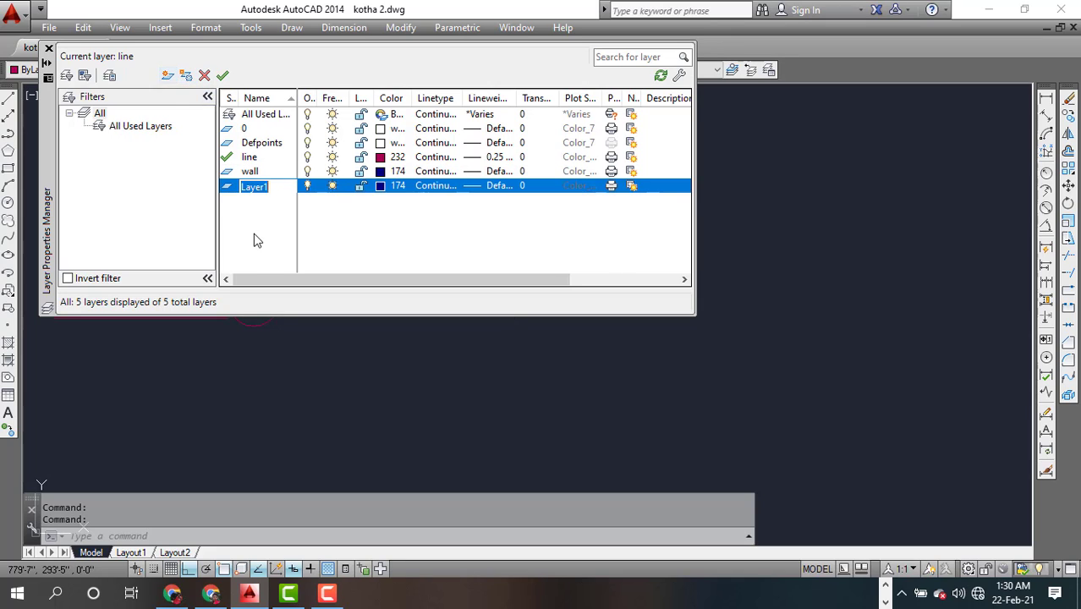
key(BackSpace)
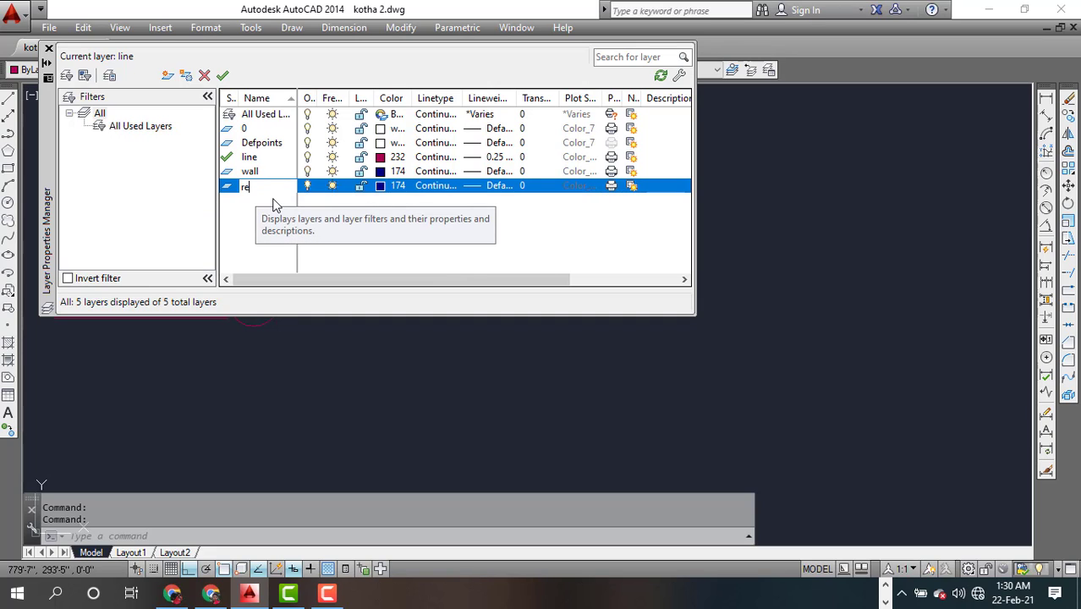
text(c)
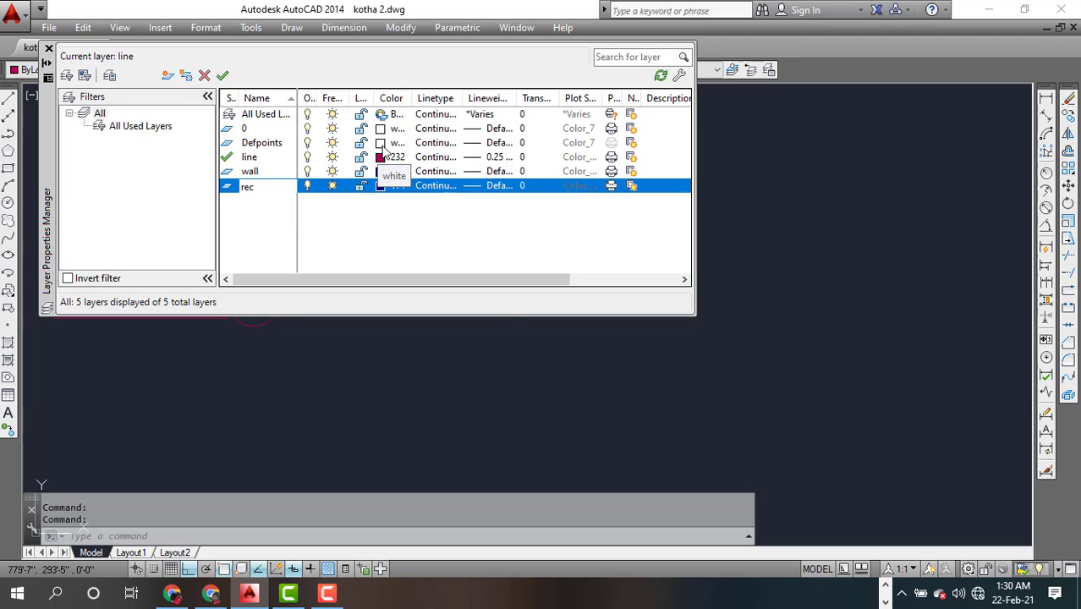
key(Return)
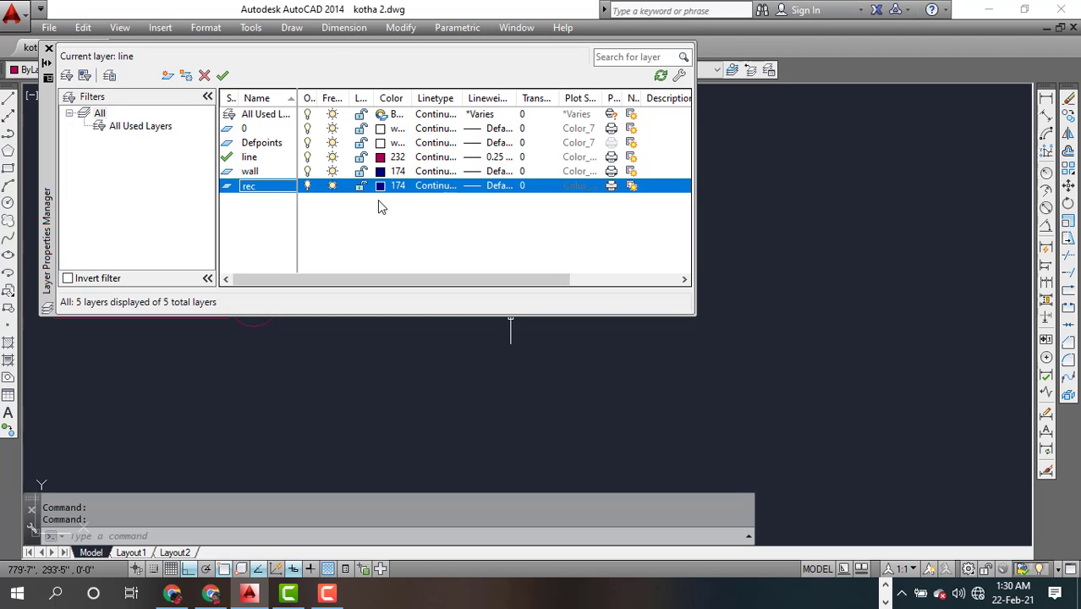
click(379, 187)
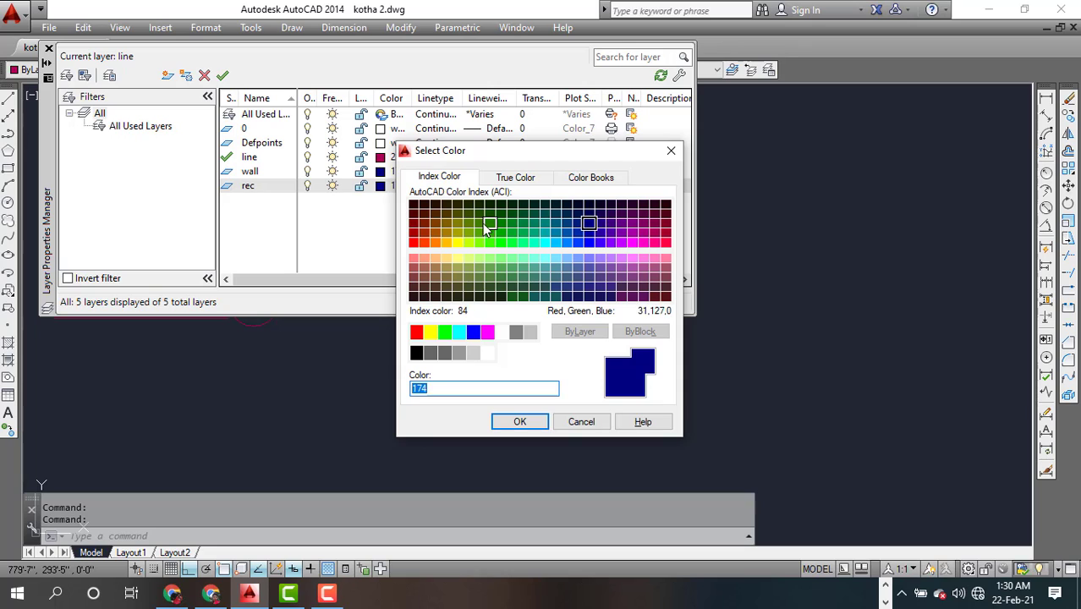
click(478, 222)
click(520, 422)
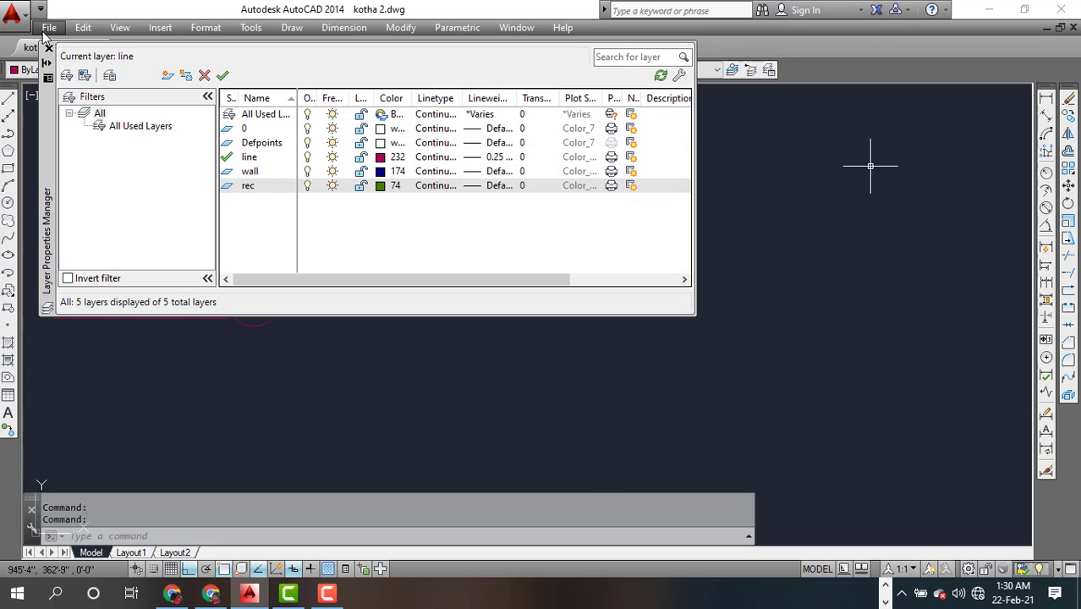
click(48, 48)
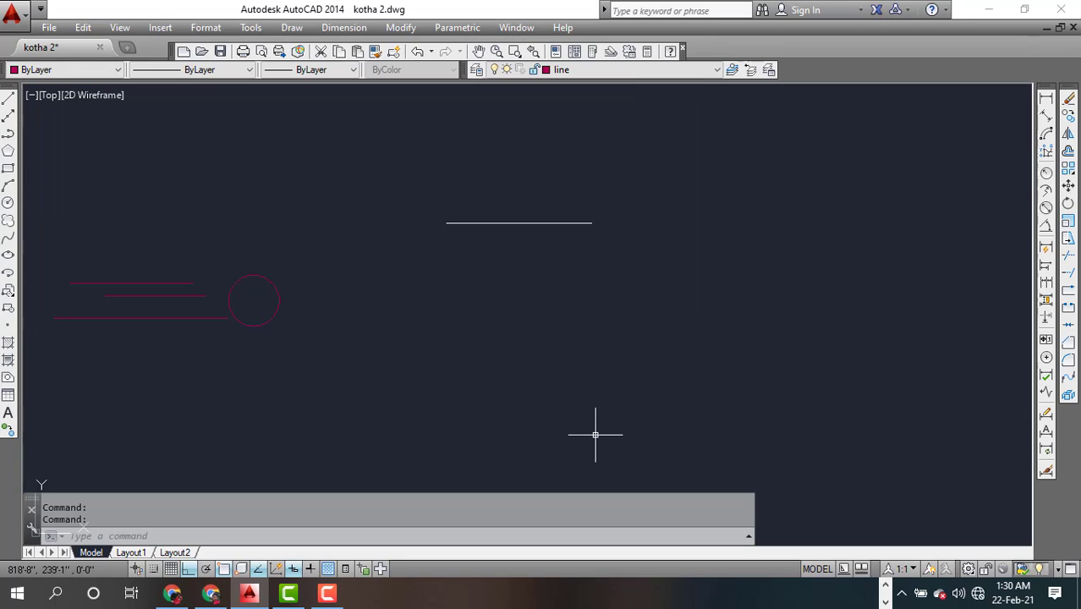
click(9, 99)
key(Escape)
key(Escape)
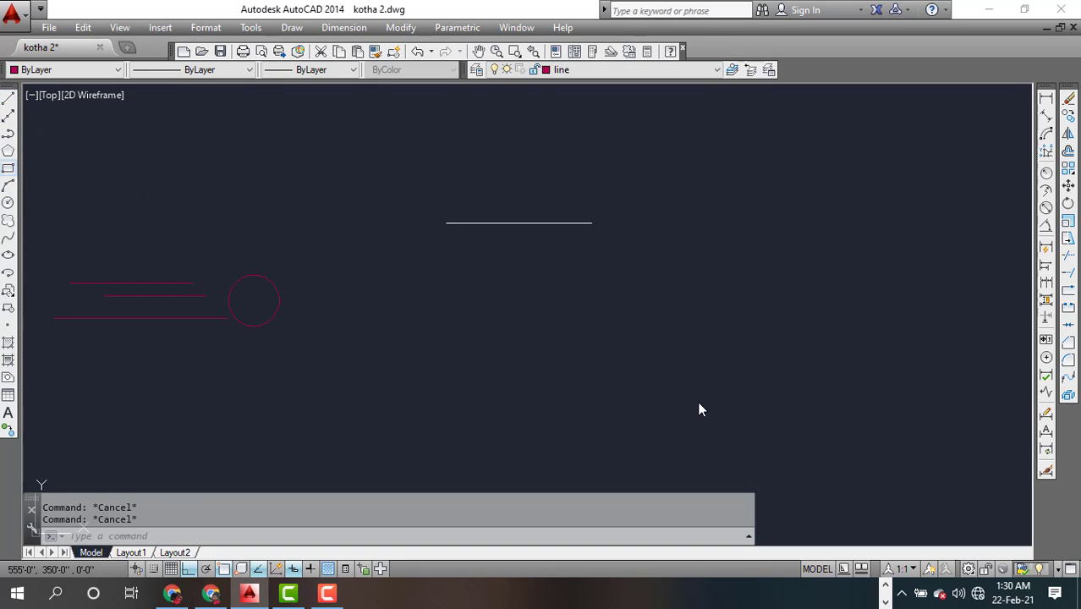
Step: Set the current object colour to ByBlock
click(116, 75)
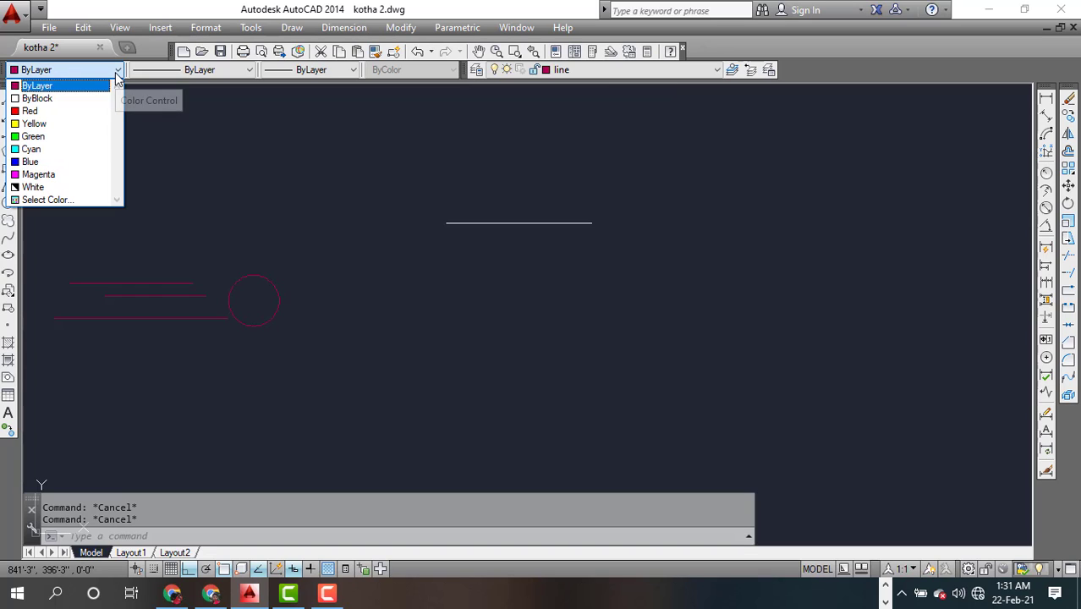
click(28, 101)
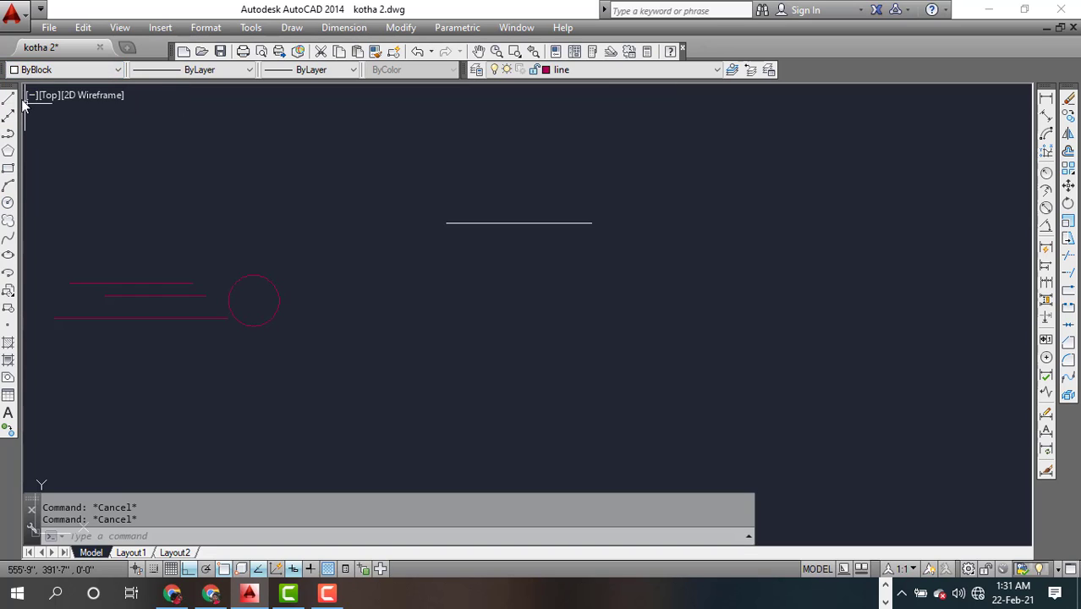
click(8, 100)
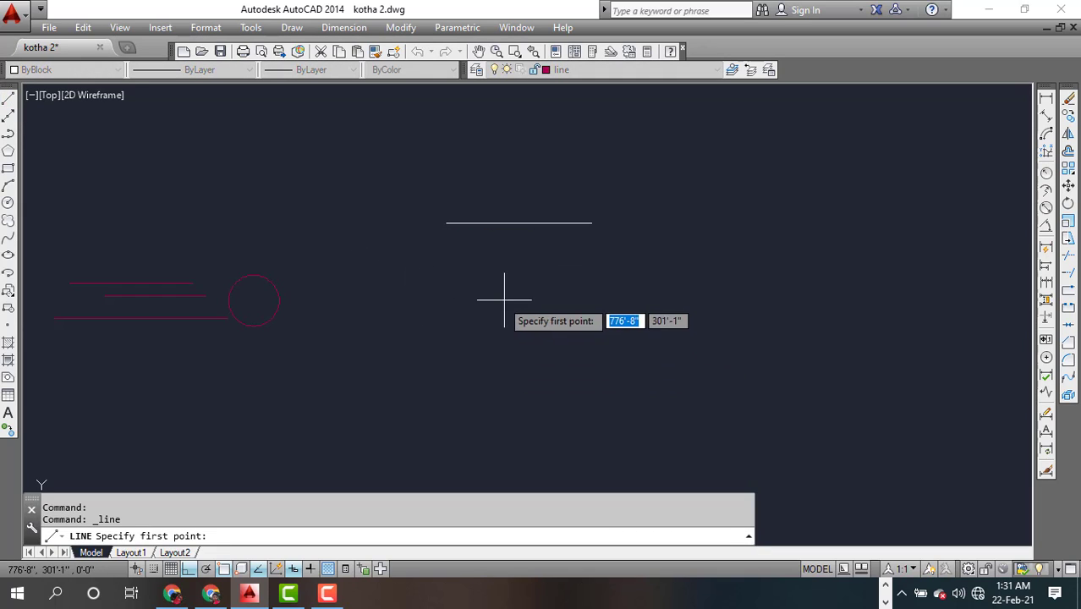
key(Escape)
Step: Draw a large rectangle in the empty area to the right of the white horizontal line
click(8, 170)
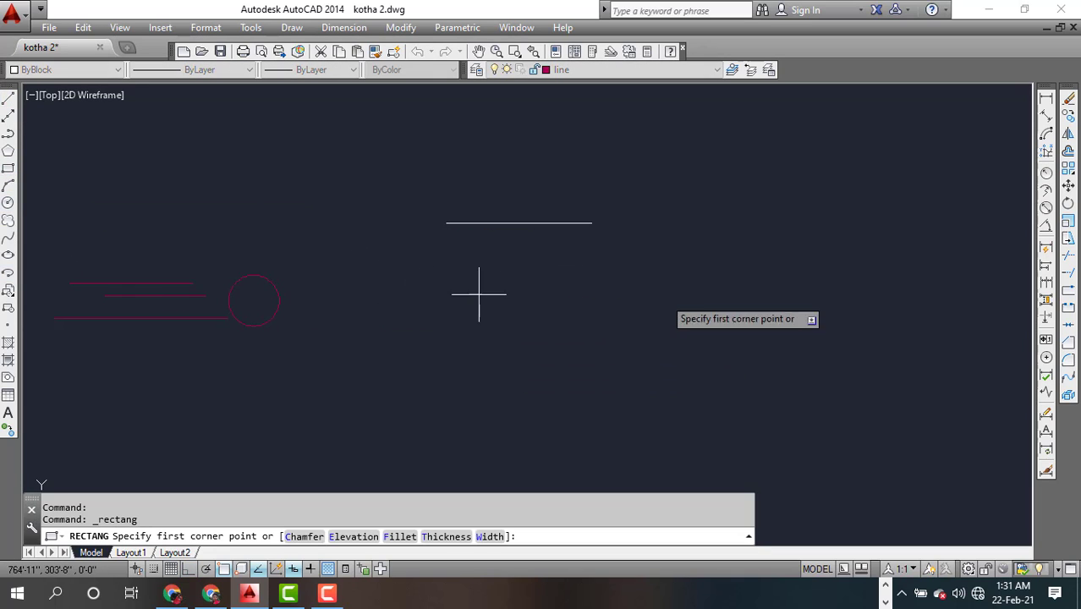
middle_drag(482, 292, 262, 259)
click(605, 335)
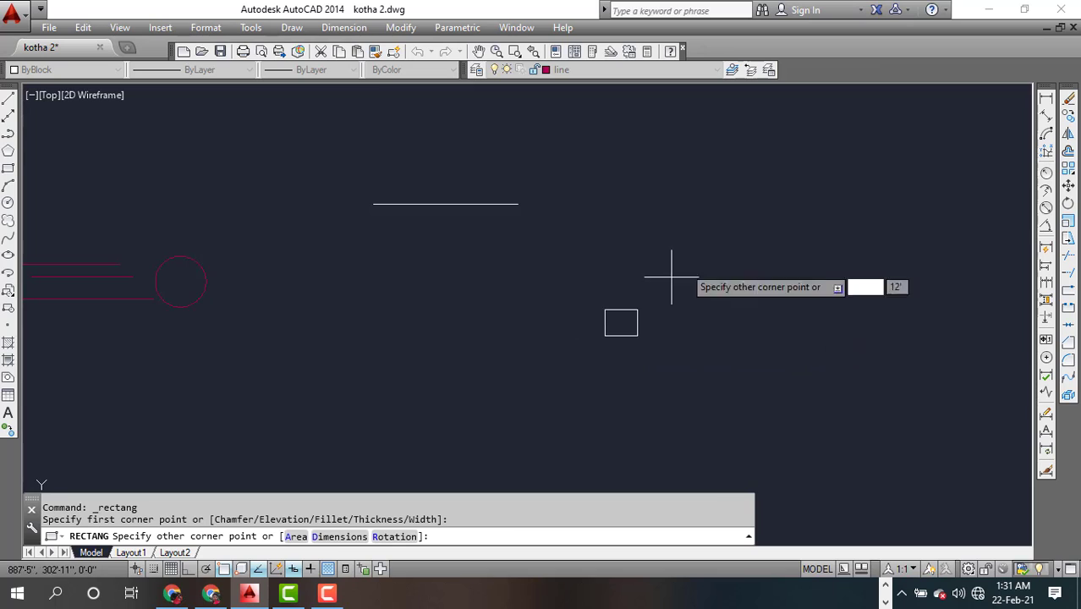
click(884, 159)
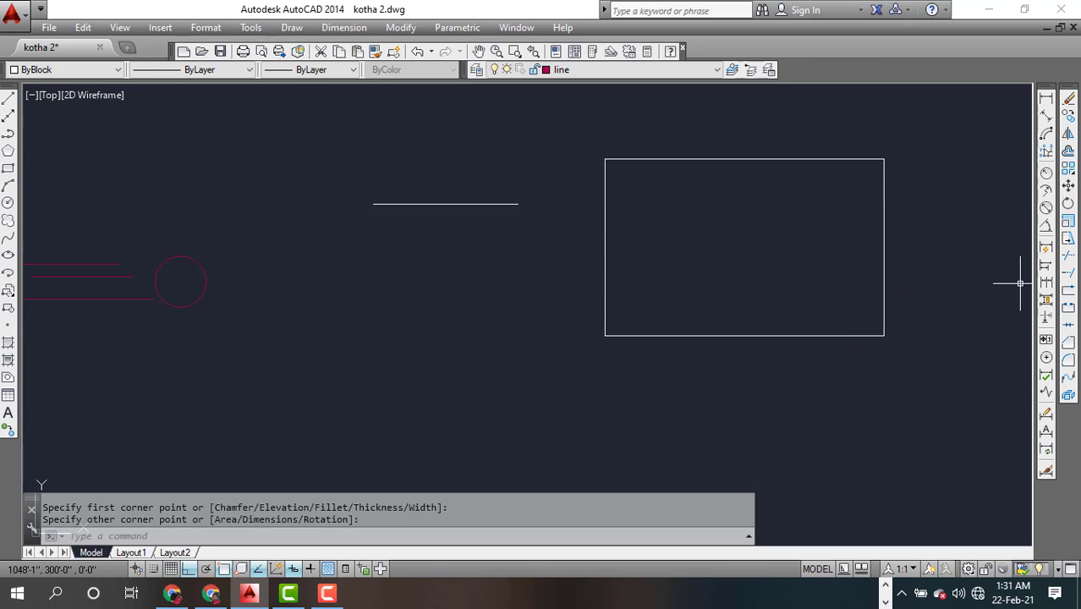
key(Escape)
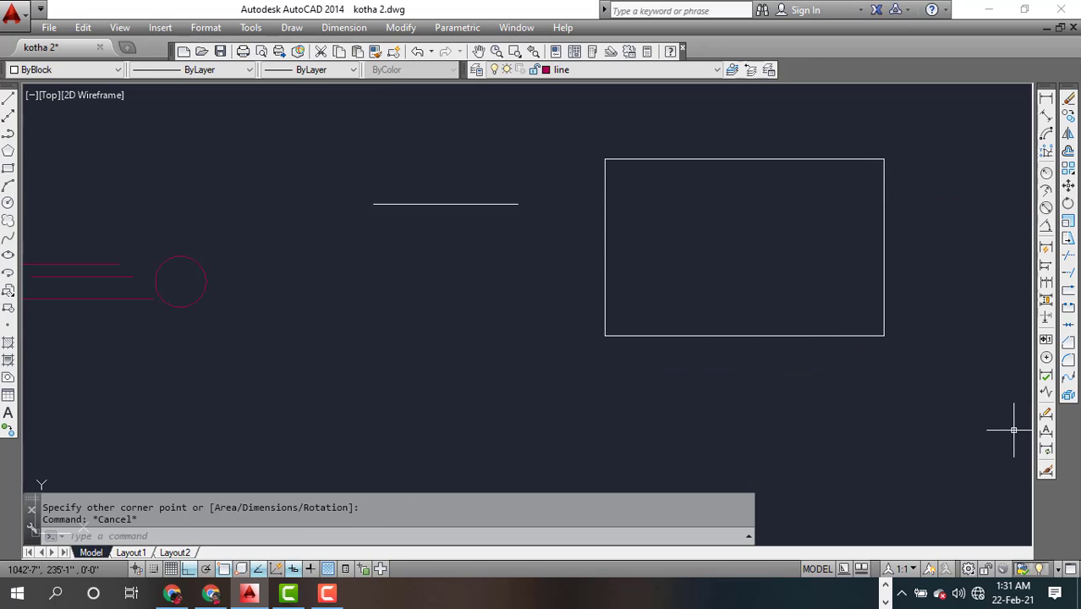
Step: Draw a circle inside the large rectangle near its left edge and a small rectangle in its upper right part
click(8, 204)
click(647, 238)
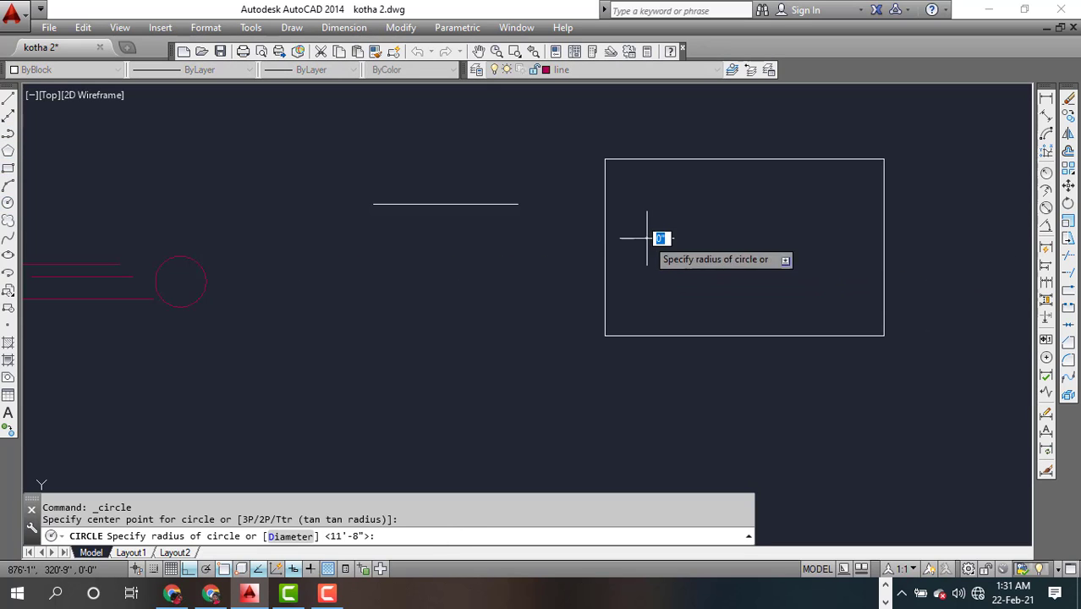
click(666, 218)
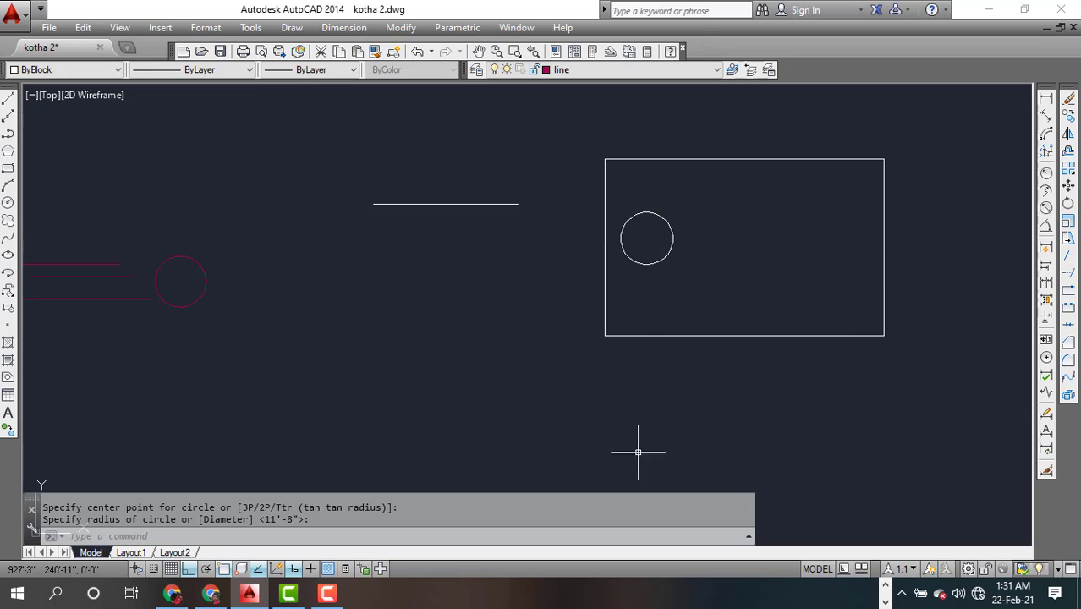
click(9, 169)
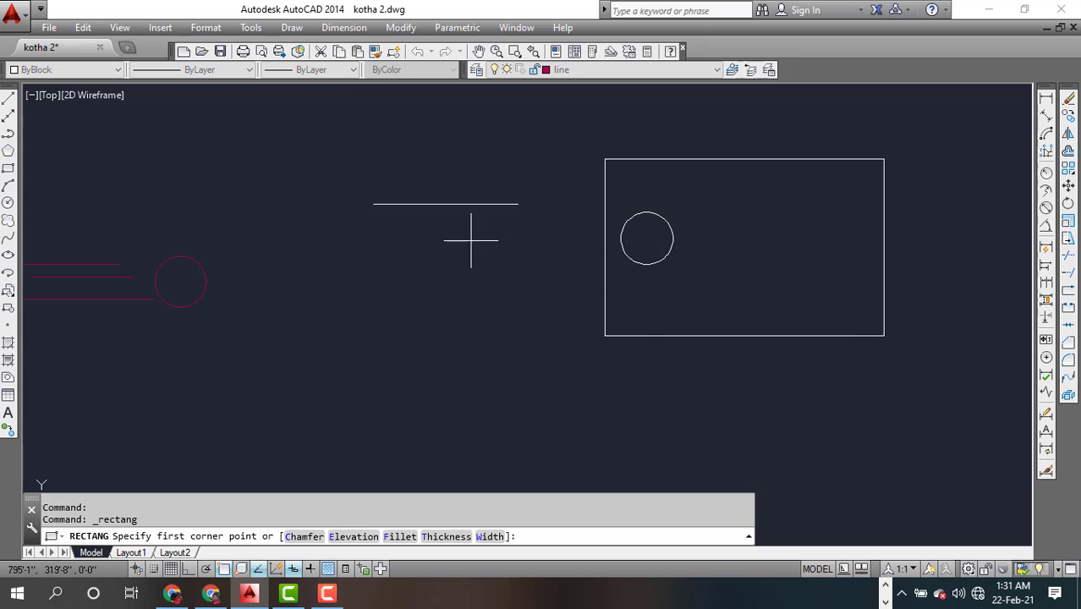
click(733, 224)
click(794, 193)
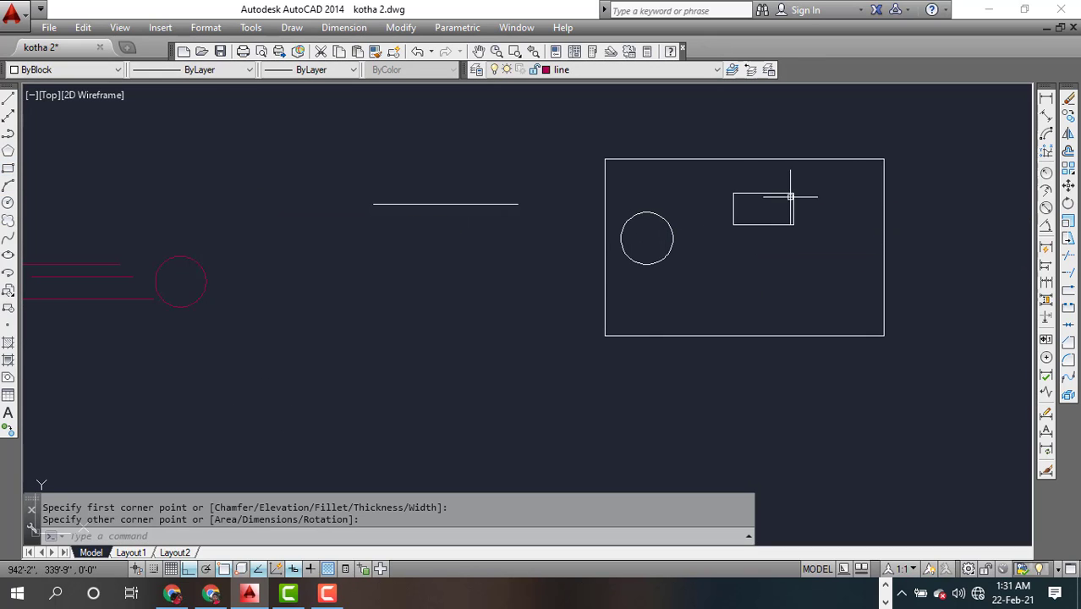
click(8, 220)
click(742, 274)
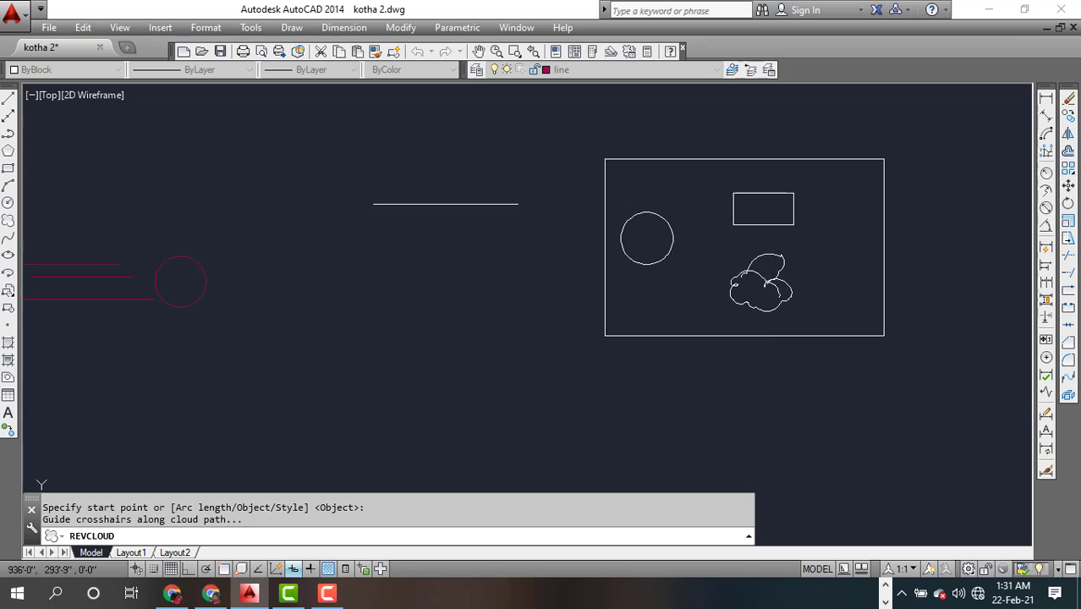
key(Escape)
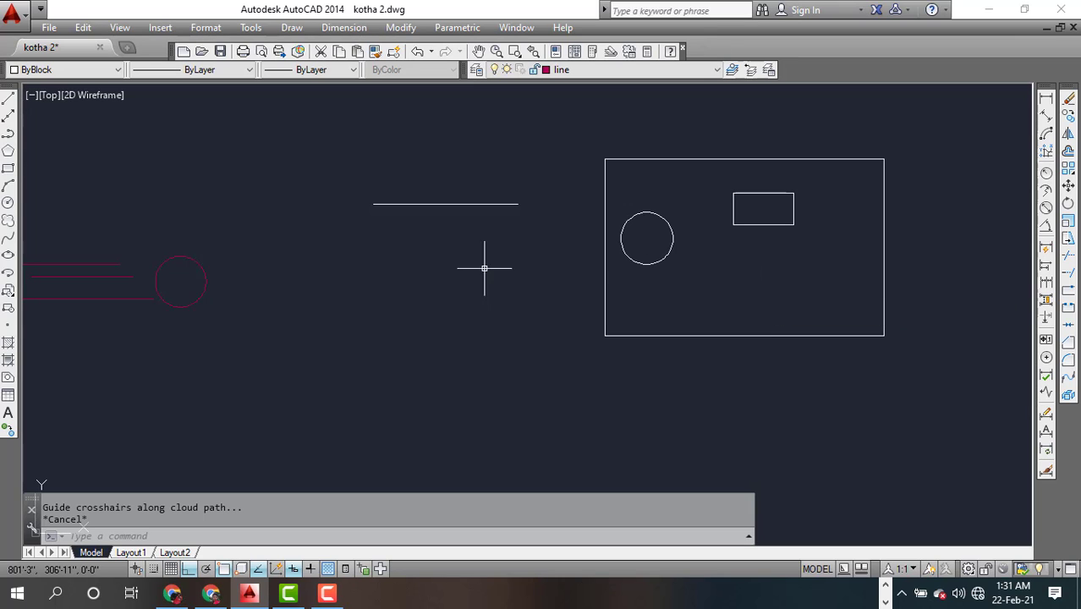
Step: Draw a freehand revision cloud below the small rectangle inside the large rectangle, reversing its arc direction
click(8, 222)
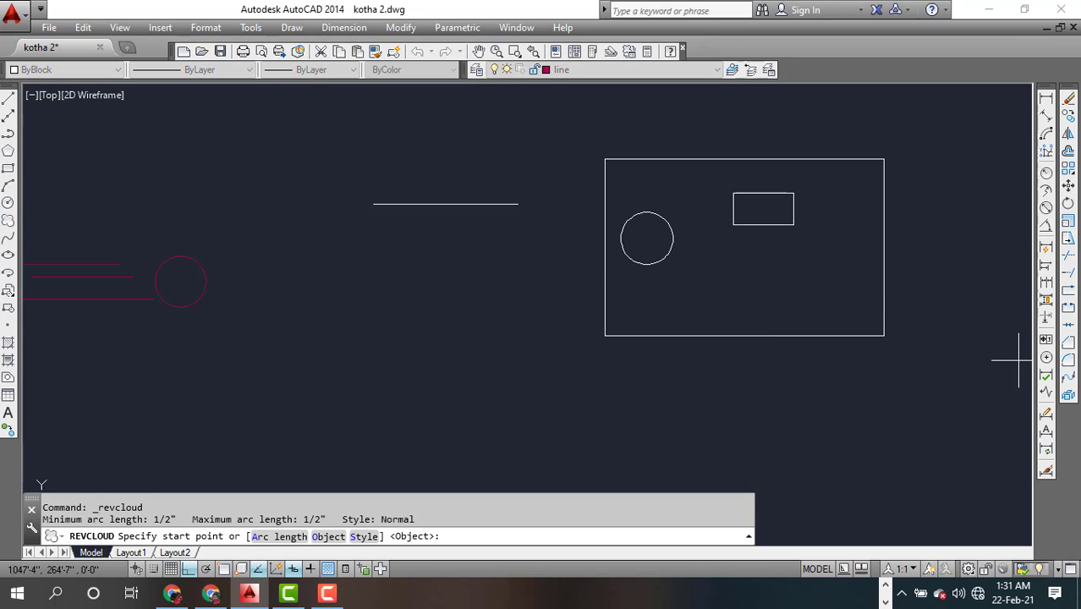
click(758, 292)
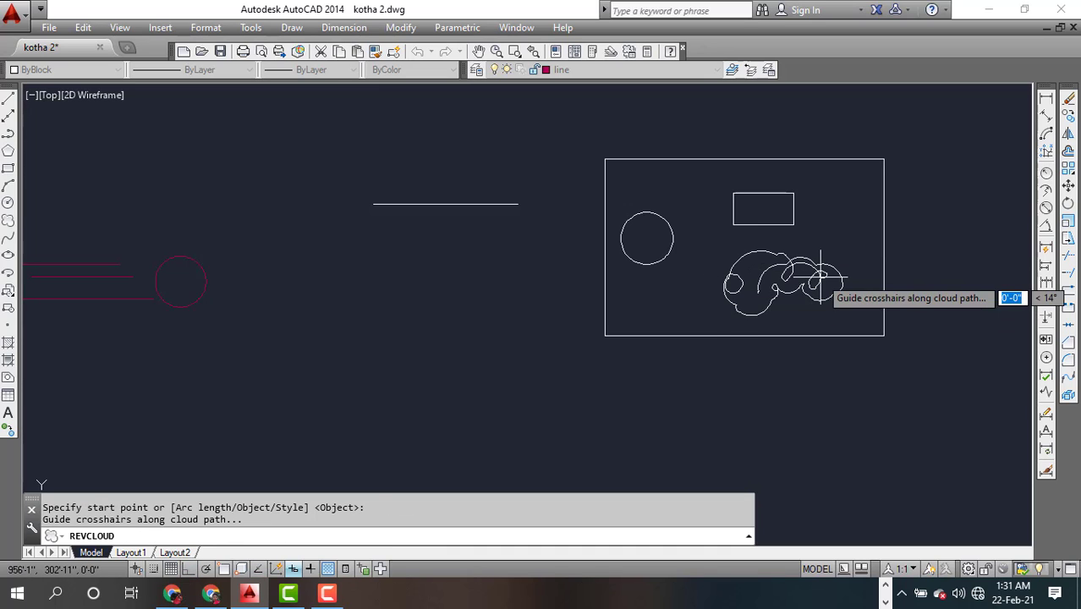
key(Return)
click(855, 319)
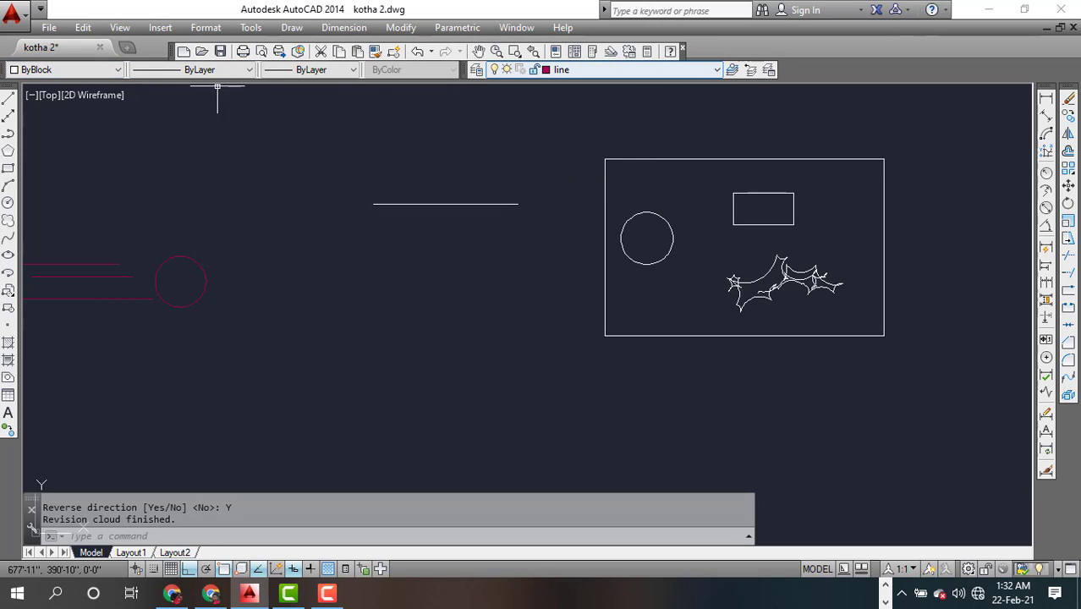
Step: Set the current object colour to Red and draw a short horizontal line above the left-hand crimson lines and circle
click(67, 69)
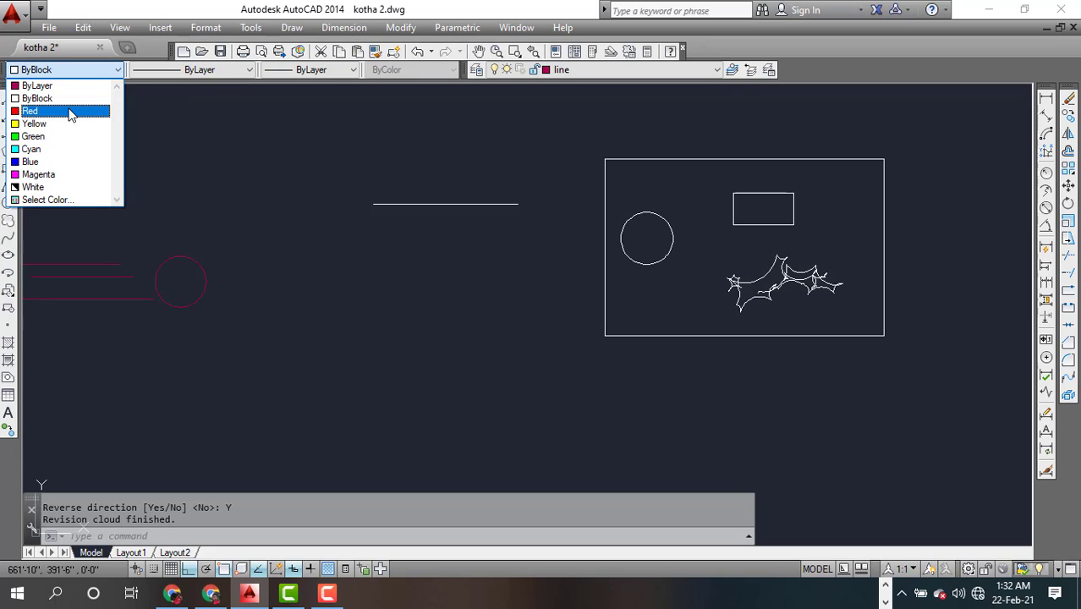
click(71, 112)
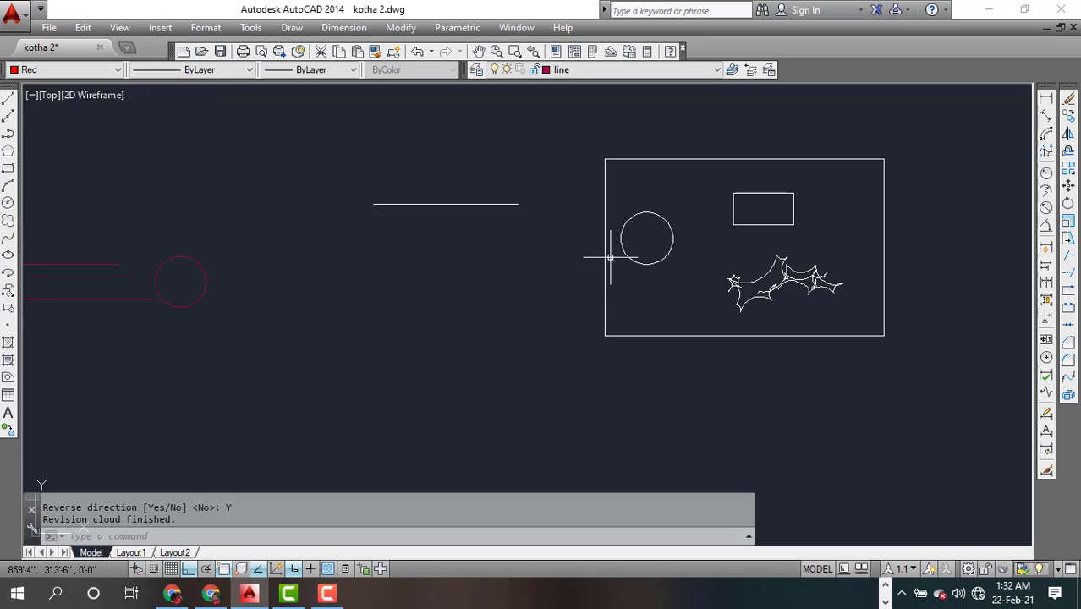
click(190, 180)
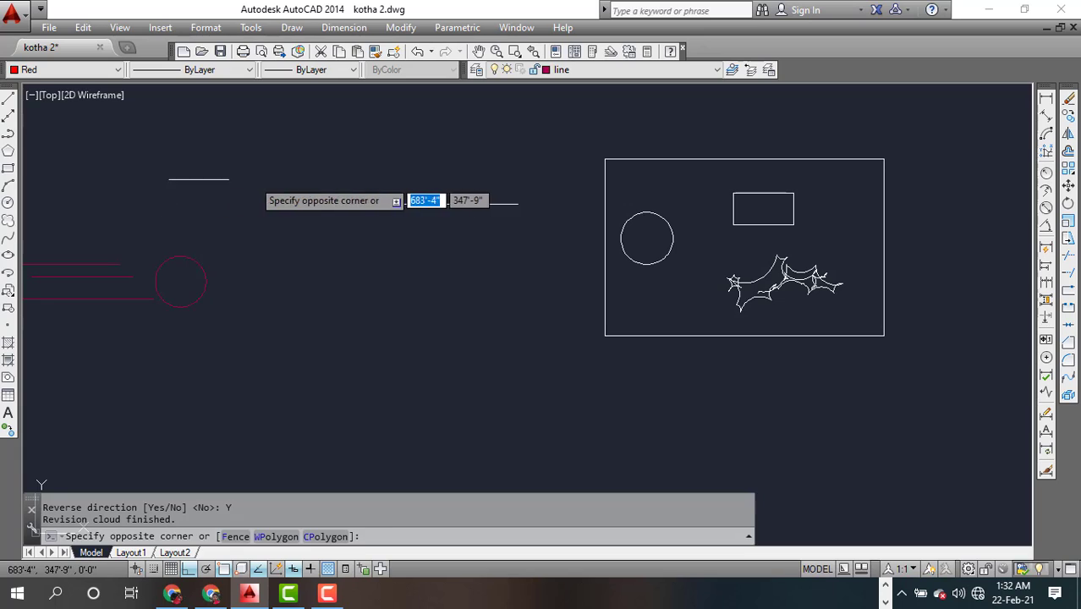
click(7, 99)
click(103, 126)
click(201, 131)
key(Return)
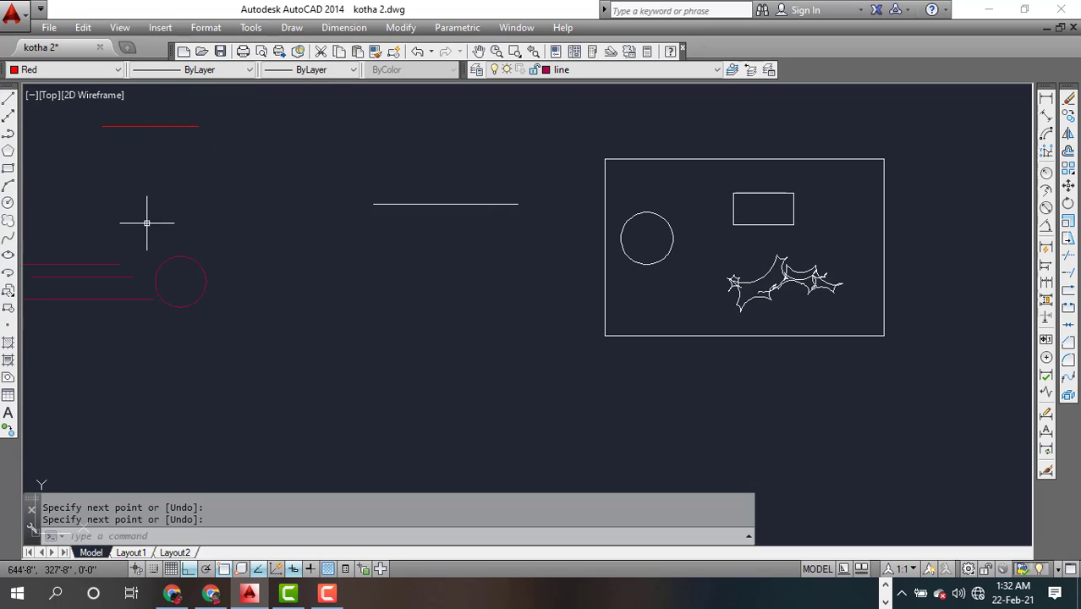
Step: Set the current object colour to Yellow and draw a short horizontal line just below the red line
click(117, 75)
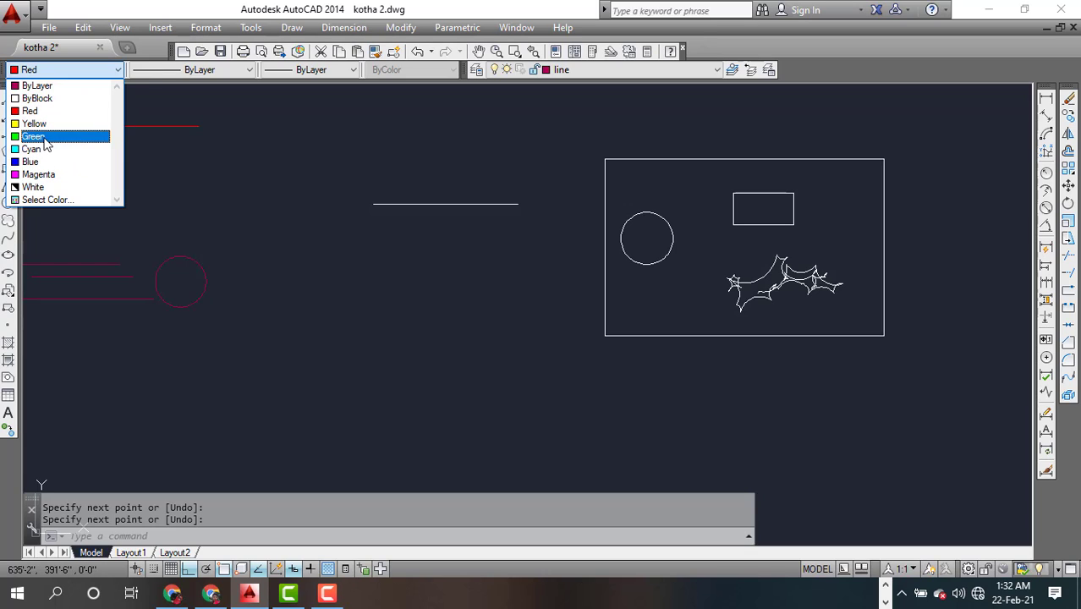
click(38, 122)
click(94, 163)
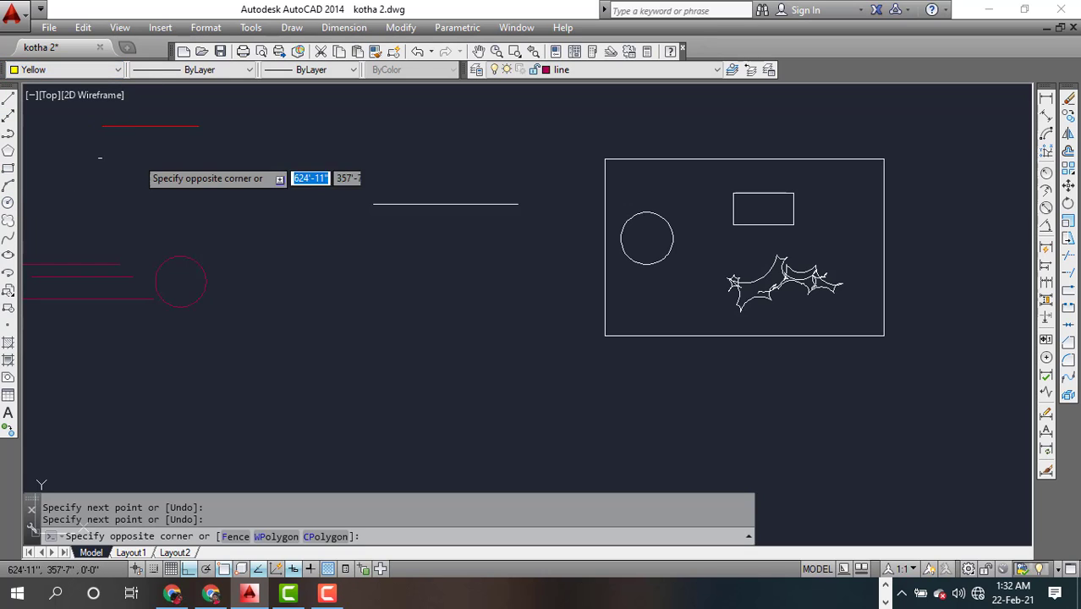
click(99, 157)
click(8, 99)
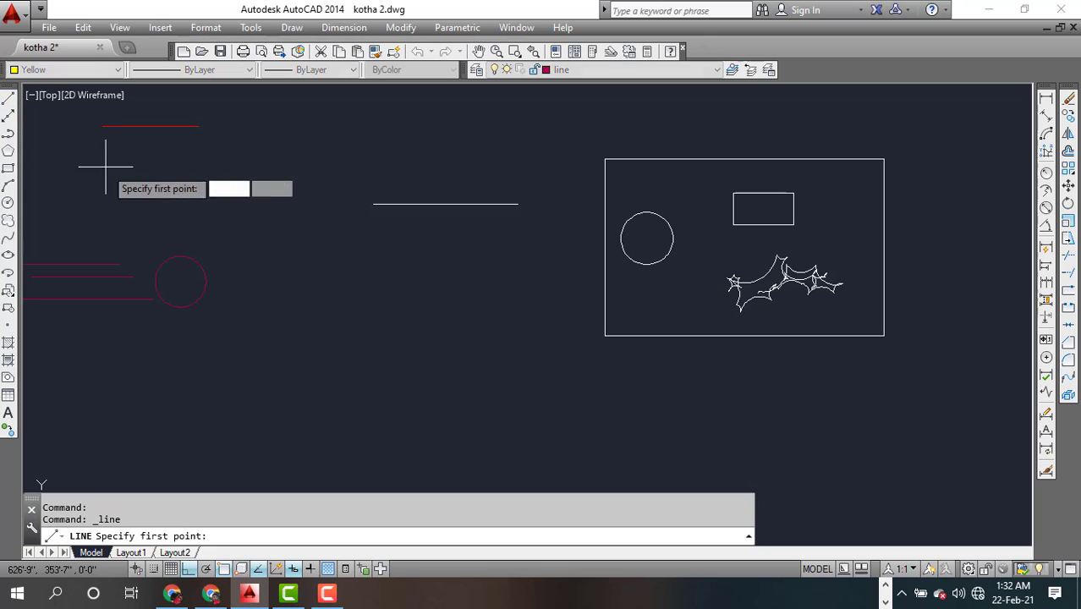
click(105, 170)
click(184, 170)
key(Return)
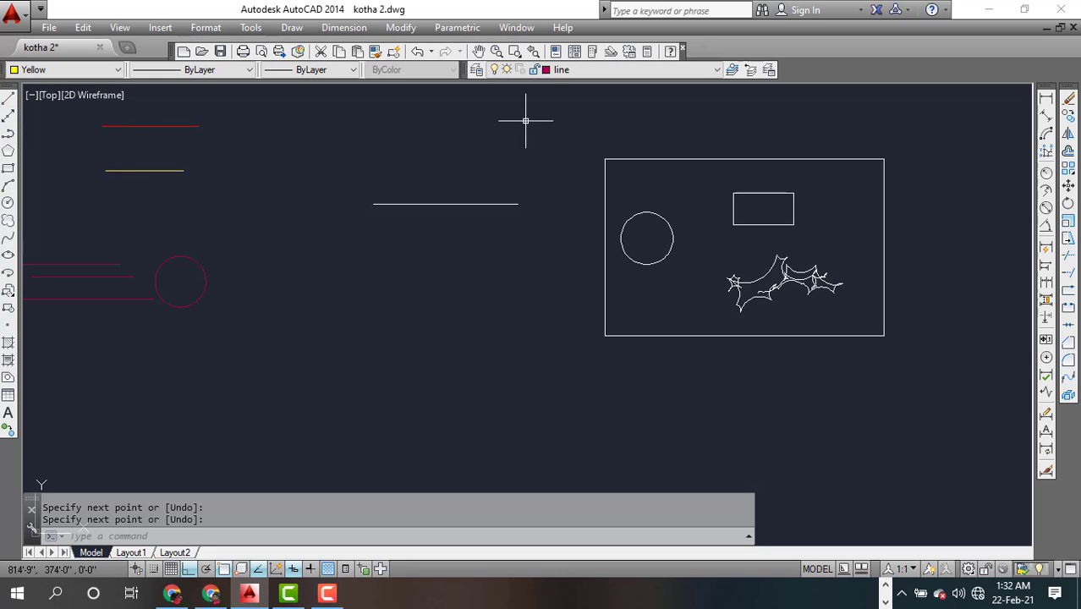
Step: Check the "line" layer's colour in the layer manager without changing it, and set that layer as current
click(476, 69)
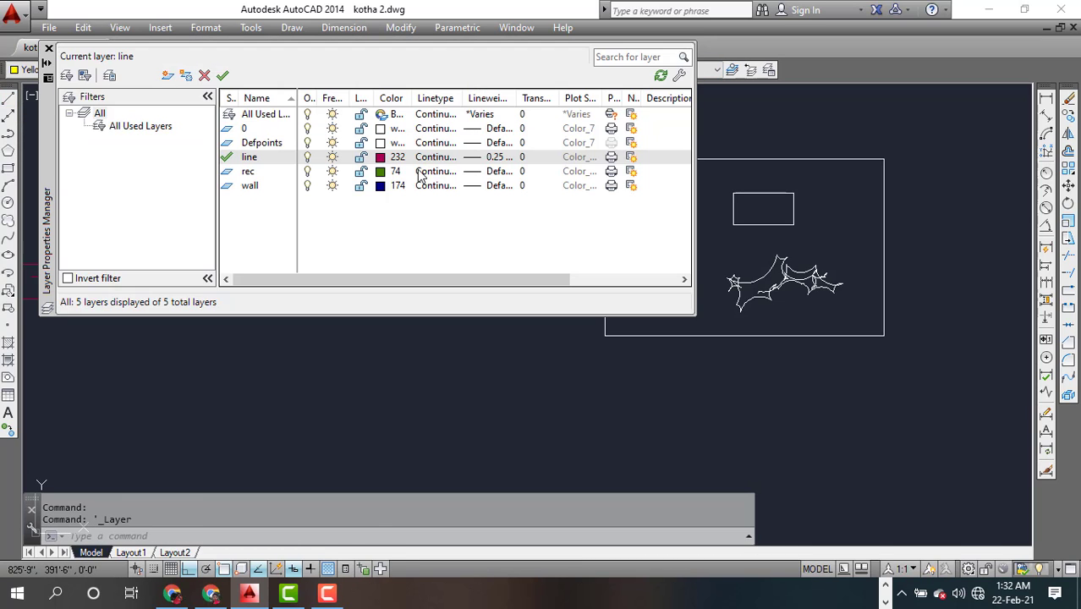
click(396, 165)
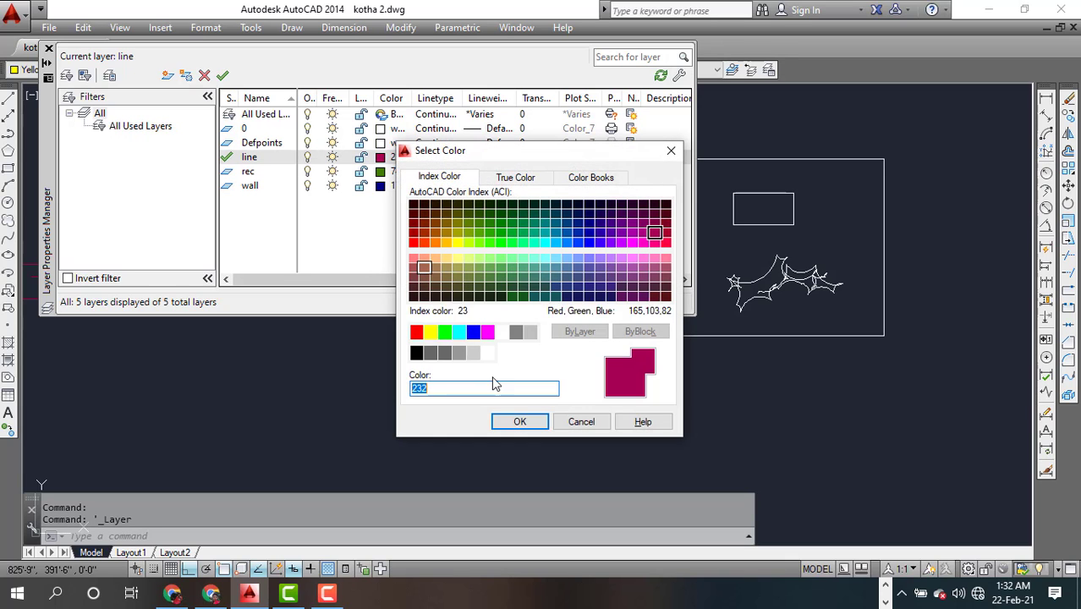
click(516, 420)
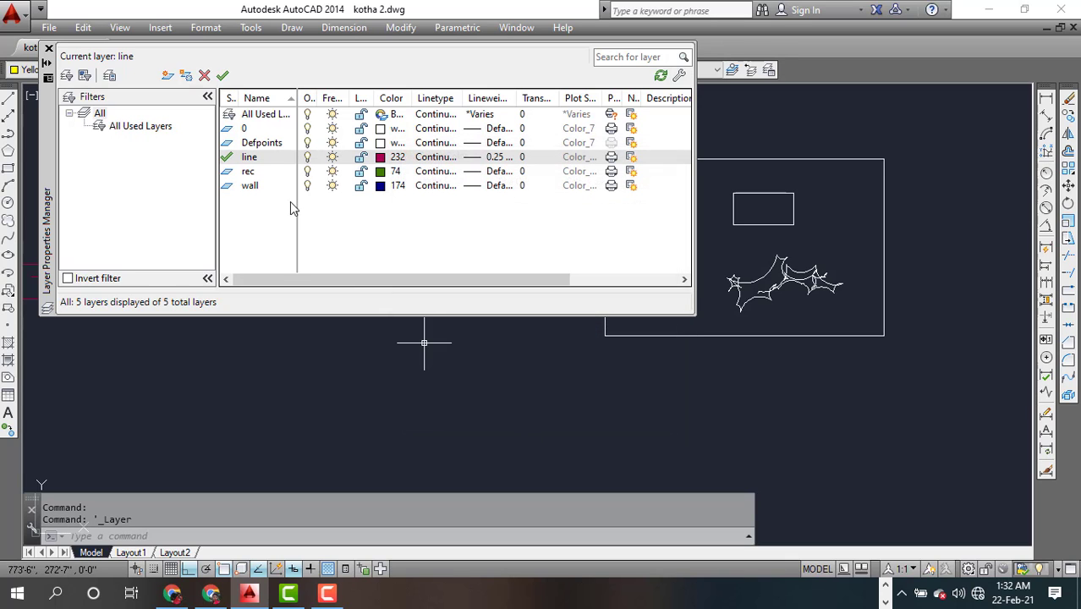
right_click(381, 153)
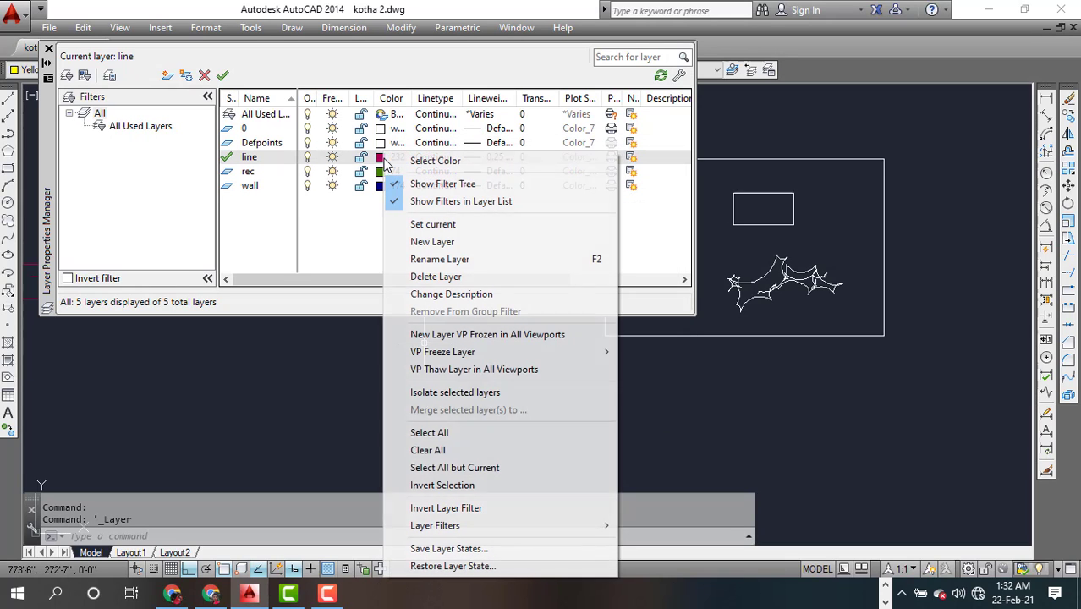
click(444, 224)
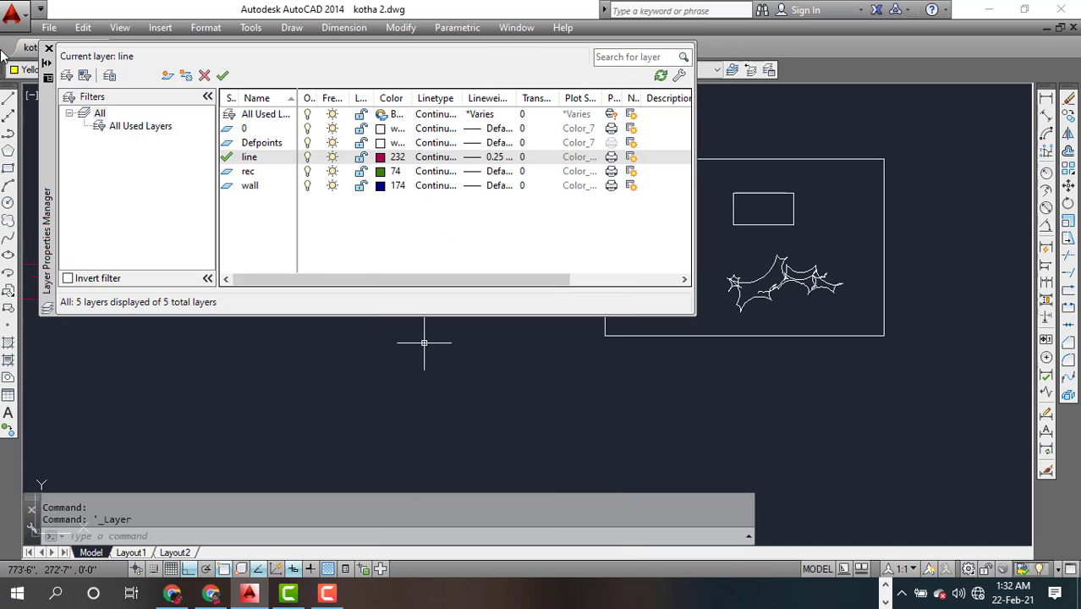
click(48, 49)
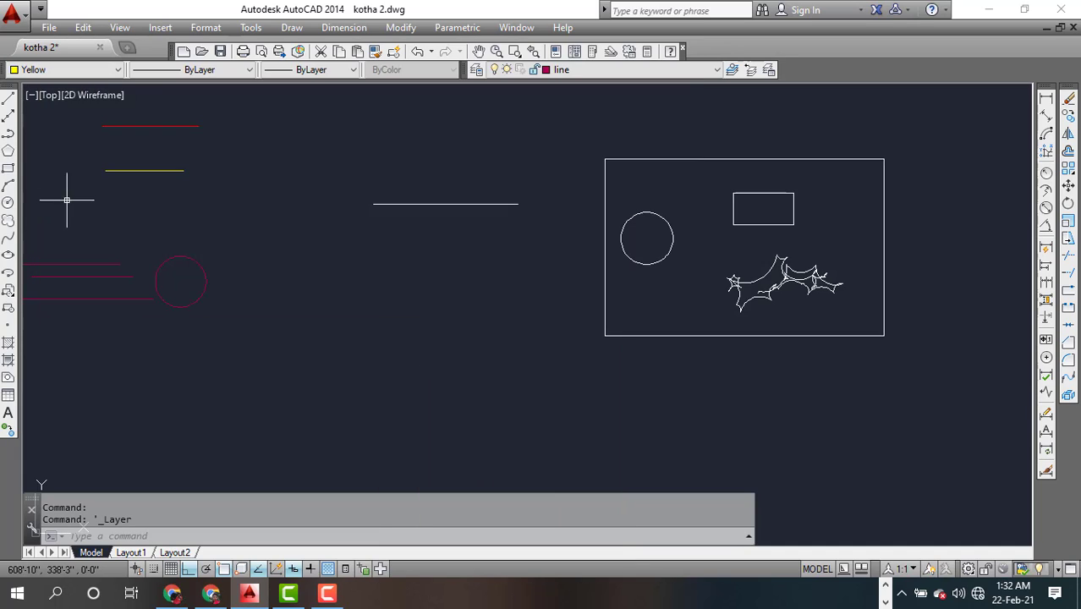
Step: Draw another horizontal line in yellow, between the short yellow line and the white line
click(9, 98)
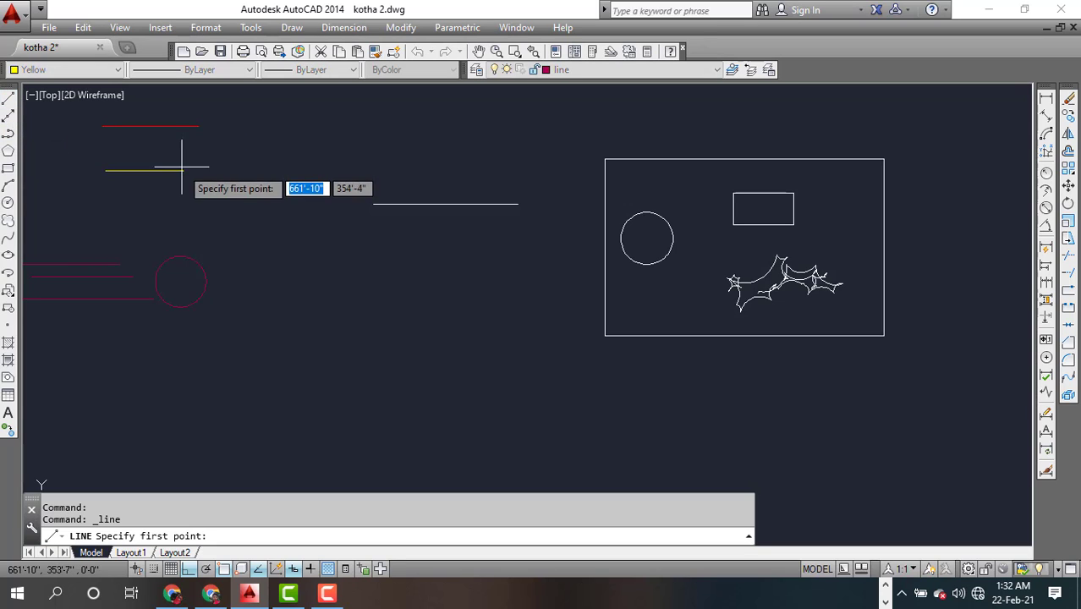
click(197, 213)
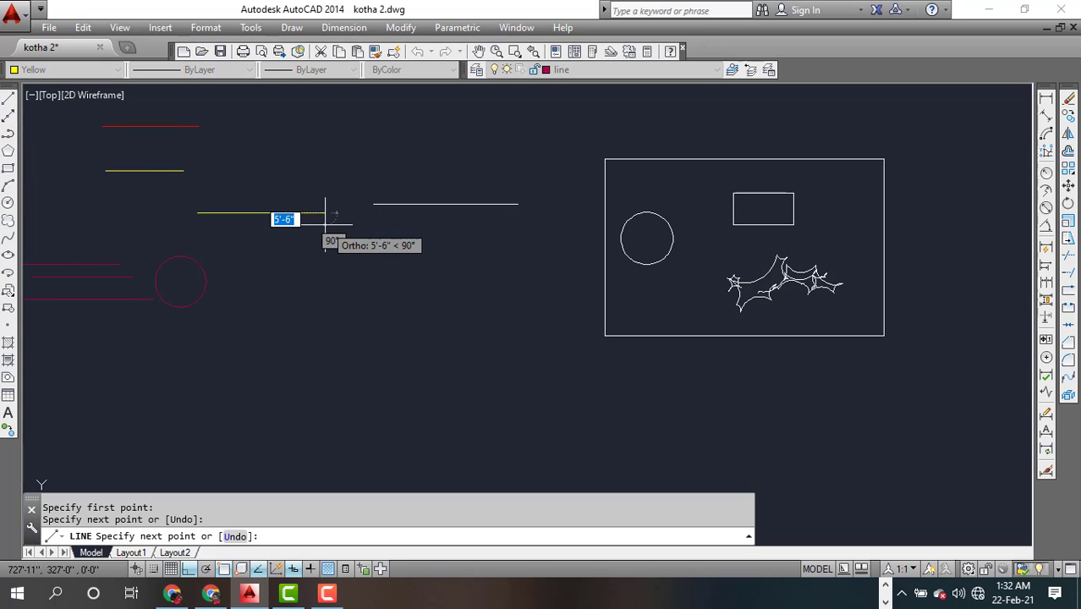
click(324, 218)
key(Escape)
key(Escape)
key(Escape)
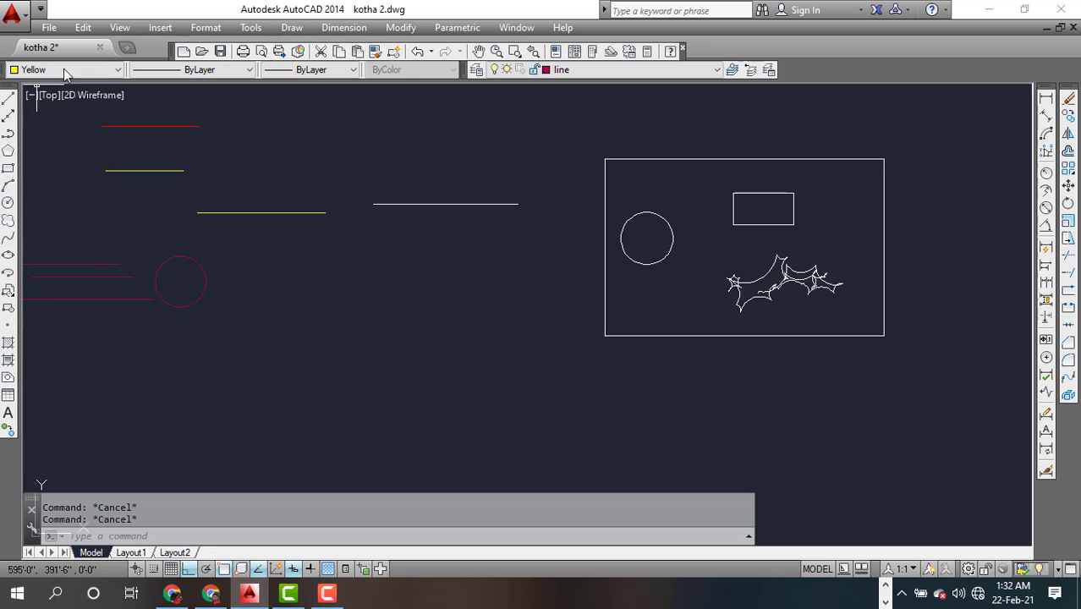
Step: Set the current object colour to ByLayer and draw a horizontal line below the white line
click(118, 71)
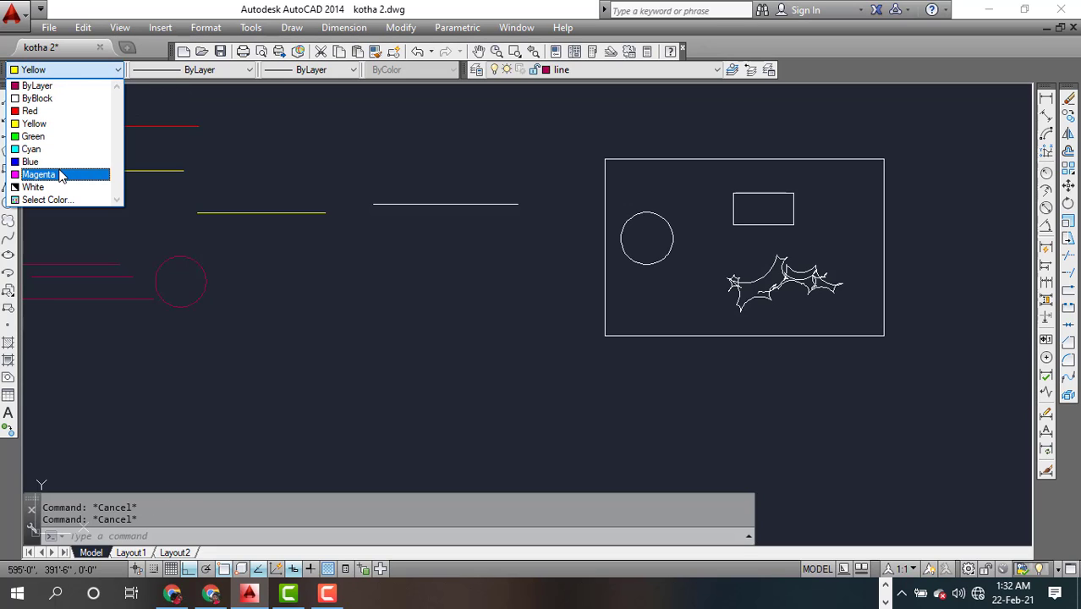
click(38, 85)
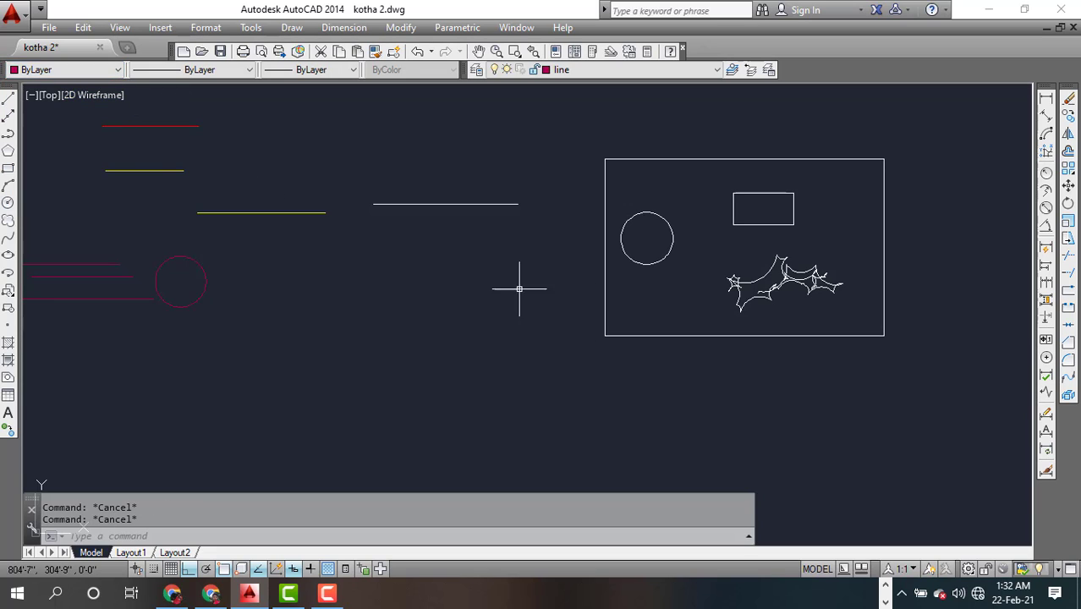
click(371, 248)
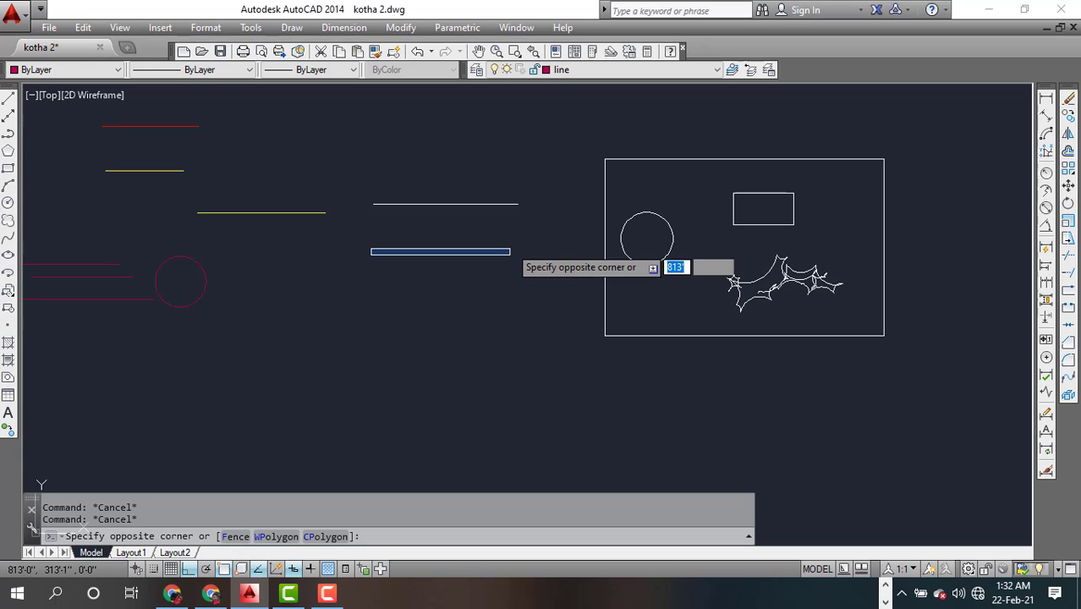
click(510, 254)
click(7, 98)
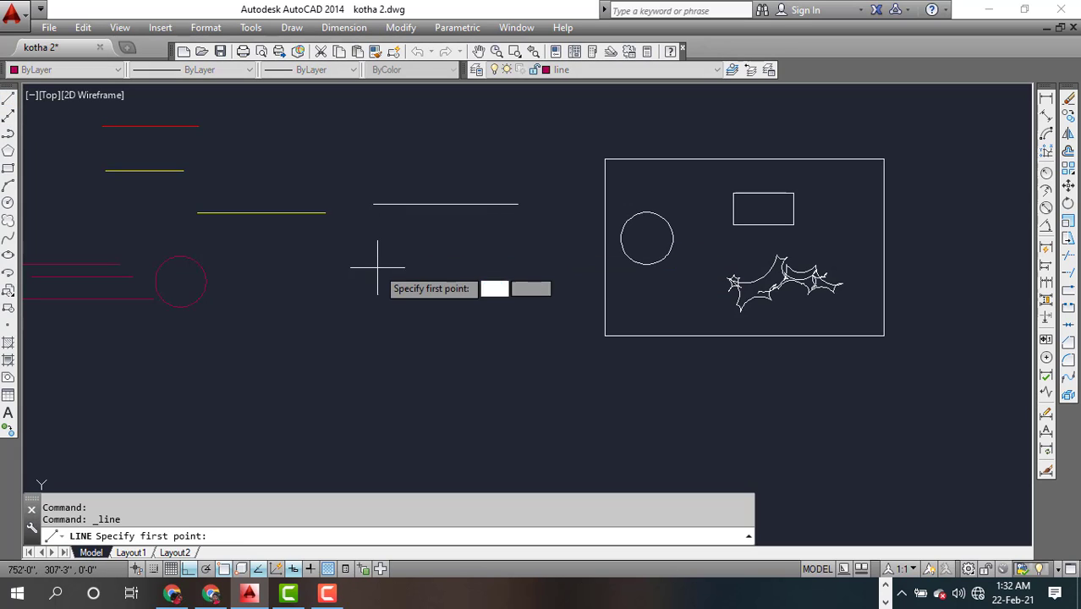
click(378, 268)
click(500, 267)
key(Return)
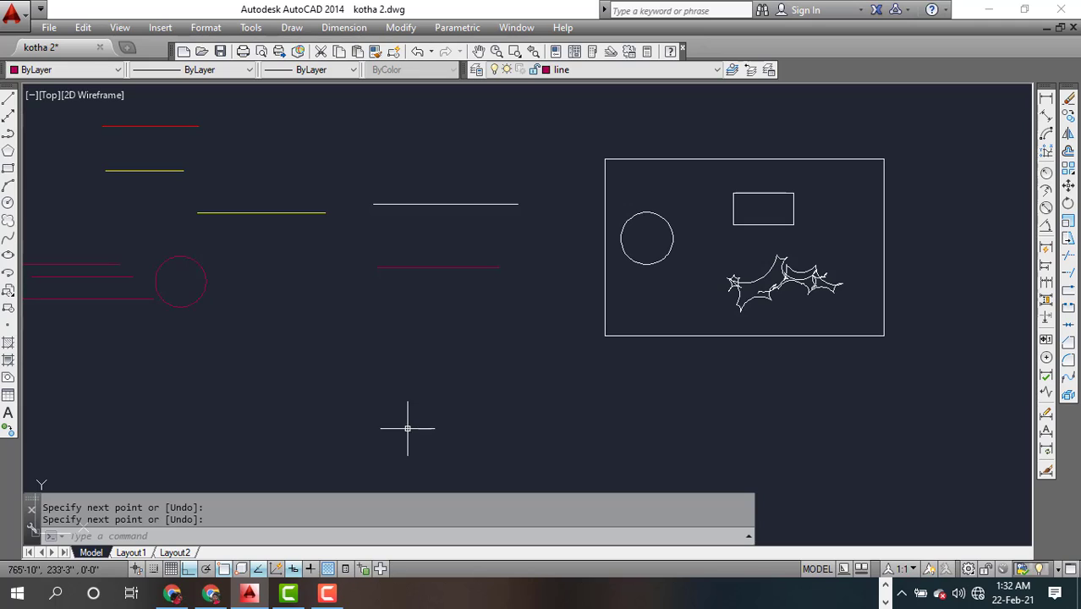
key(Escape)
key(Escape)
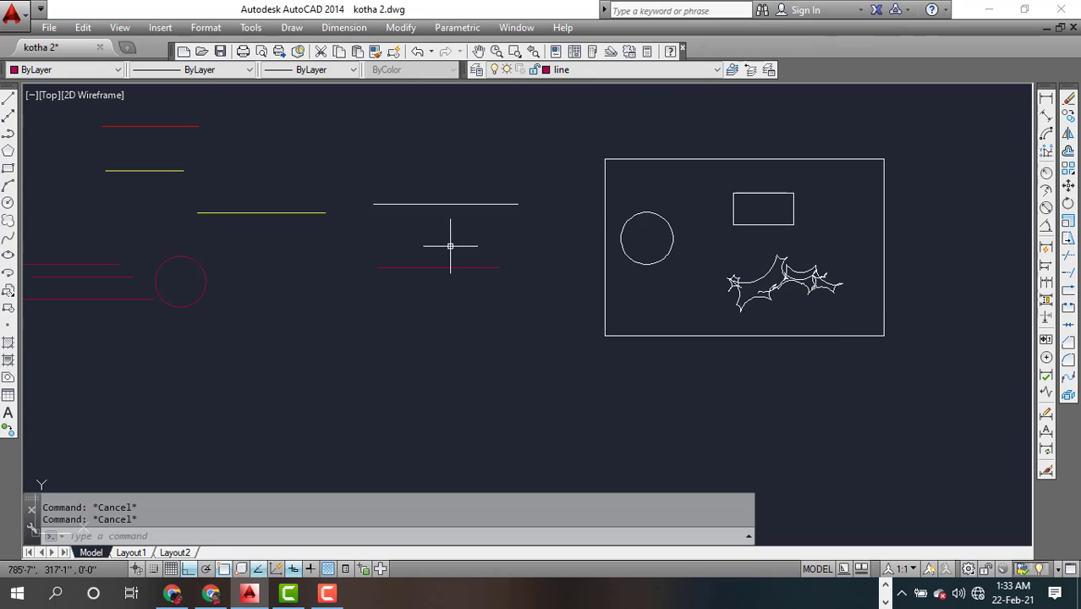
Step: Match the properties of the red line onto the circle inside the large rectangle
click(375, 52)
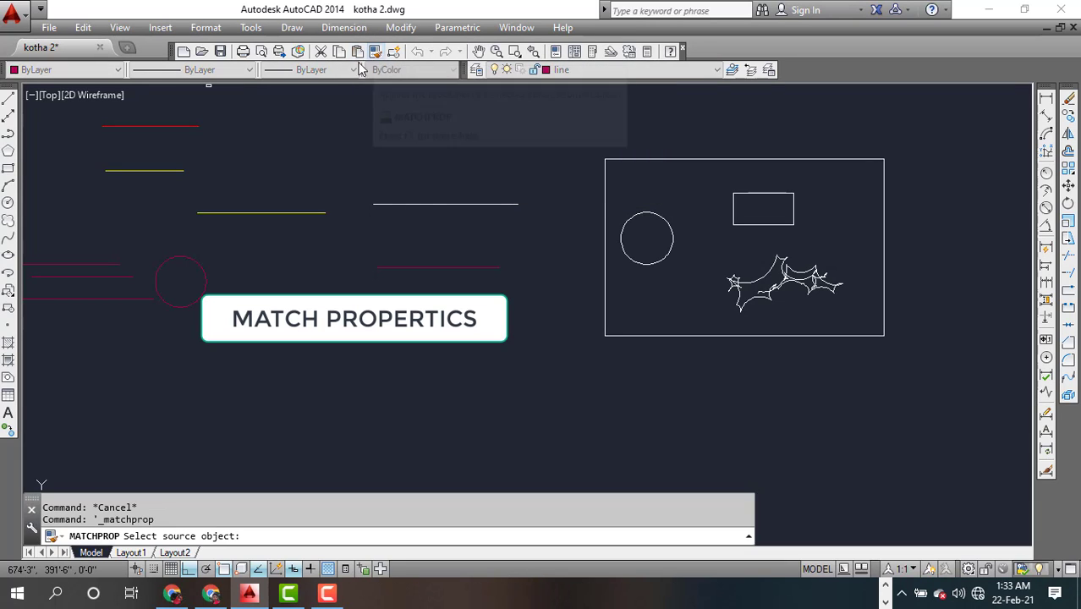
click(186, 125)
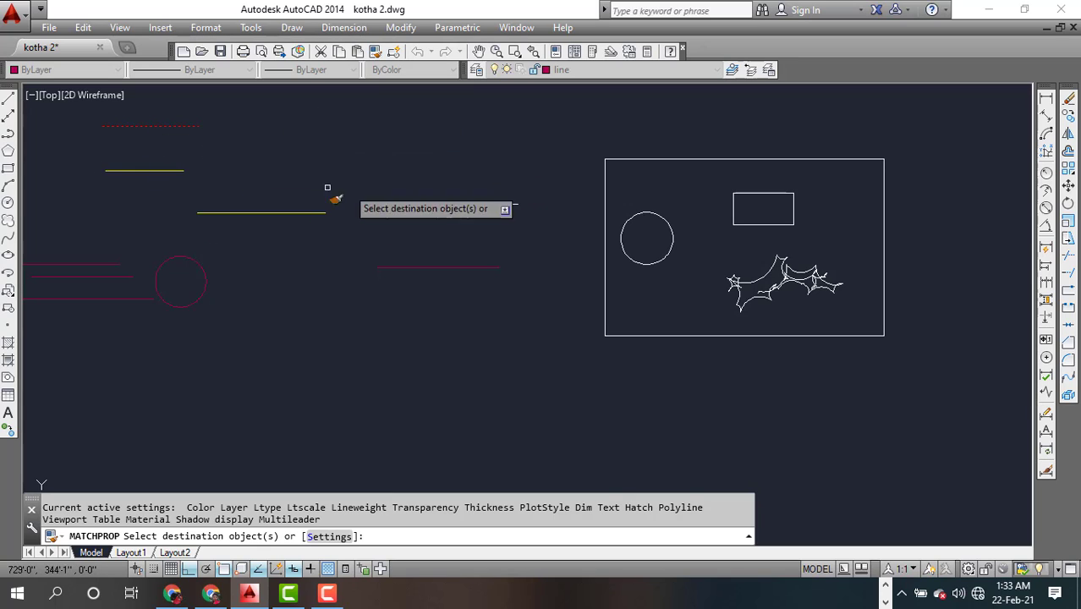
click(668, 233)
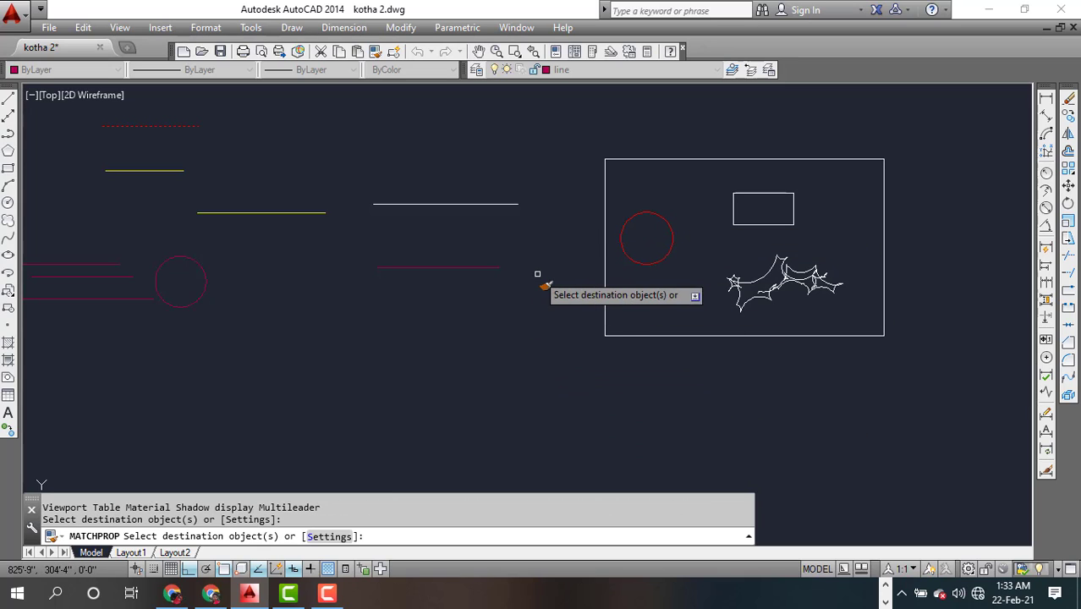
key(Escape)
key(Escape)
key(Escape)
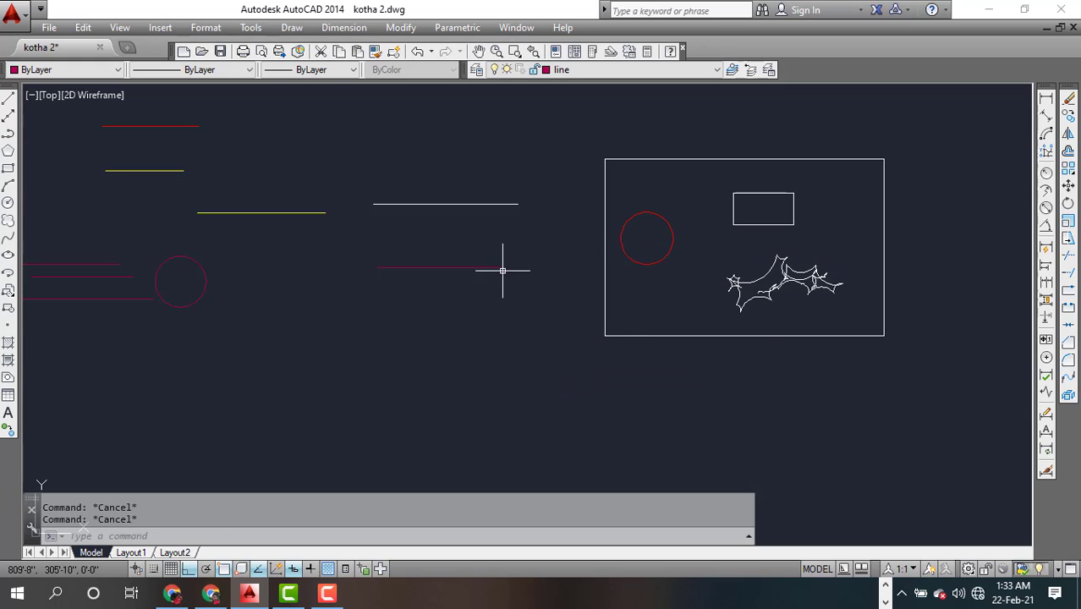
Step: Match the properties of the short yellow line onto the small rectangle inside the large rectangle
click(375, 52)
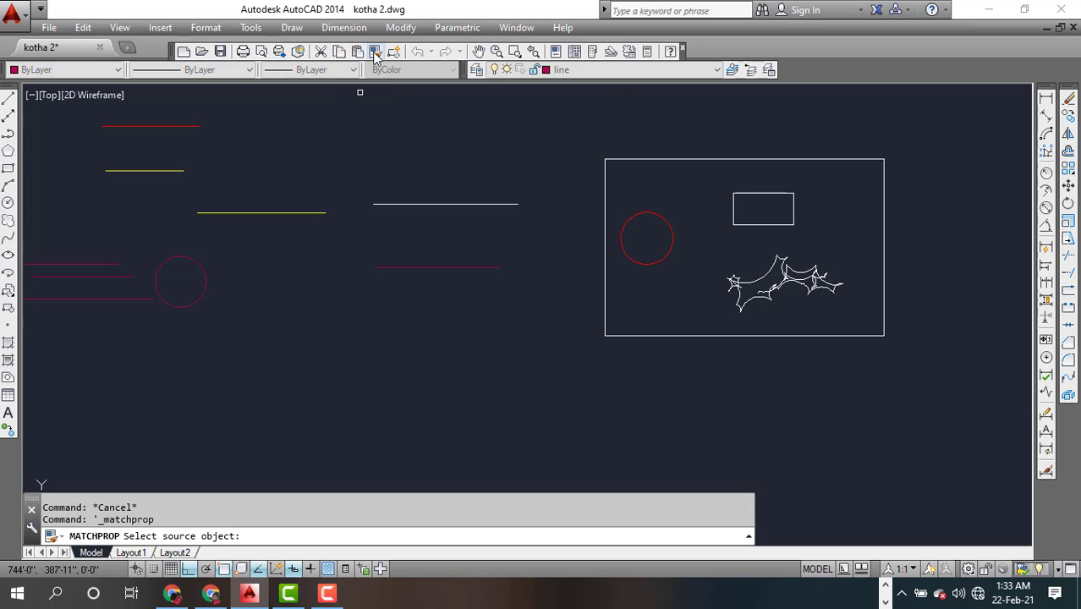
click(178, 170)
click(751, 194)
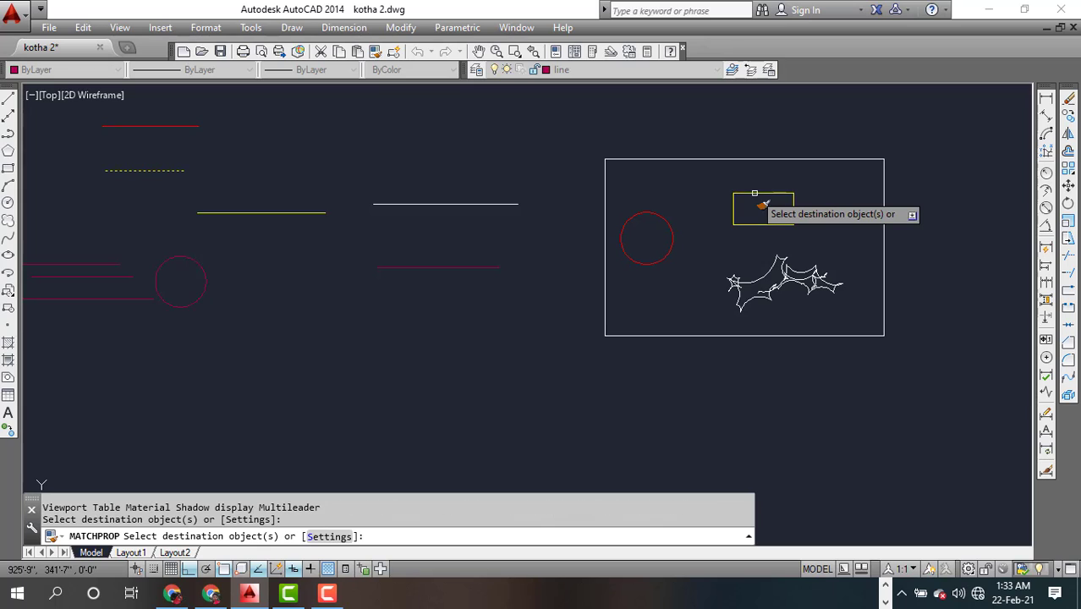
key(Escape)
key(Escape)
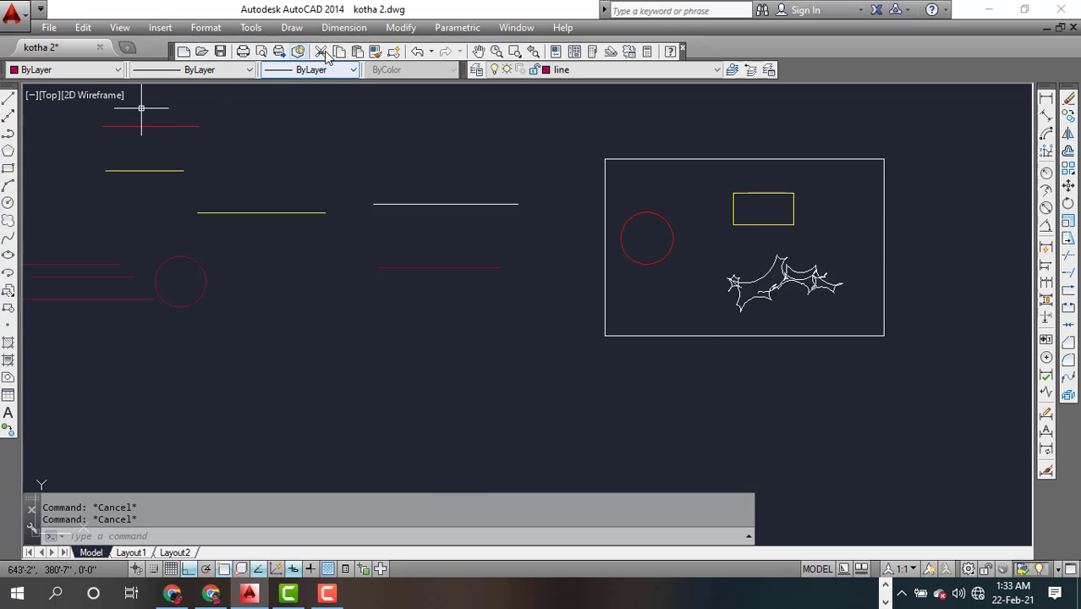
Step: Match the properties of the ByLayer line below the white line onto the revision cloud
click(374, 51)
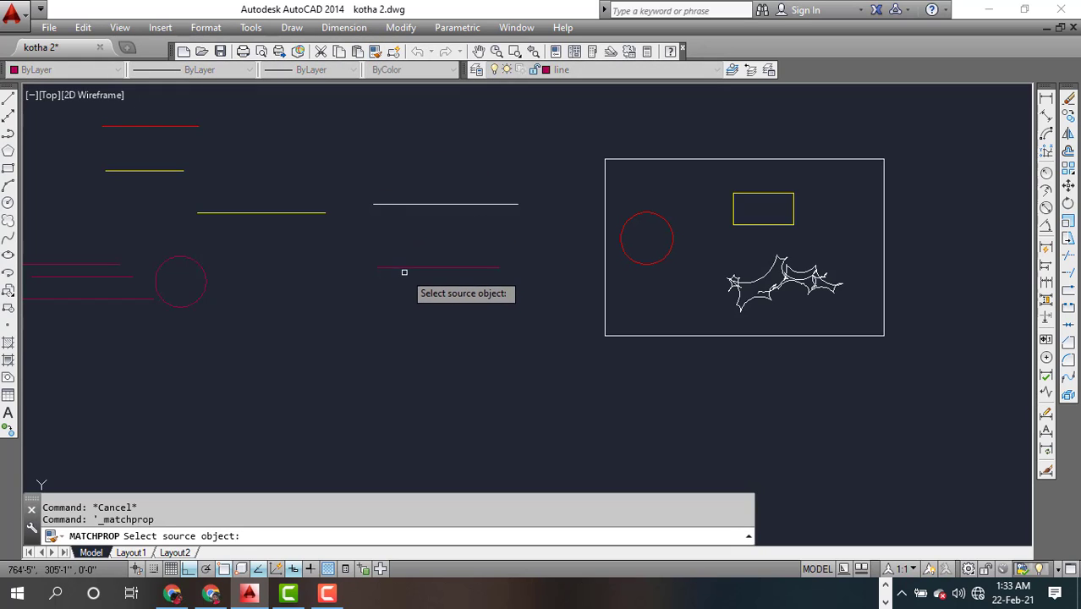
click(405, 267)
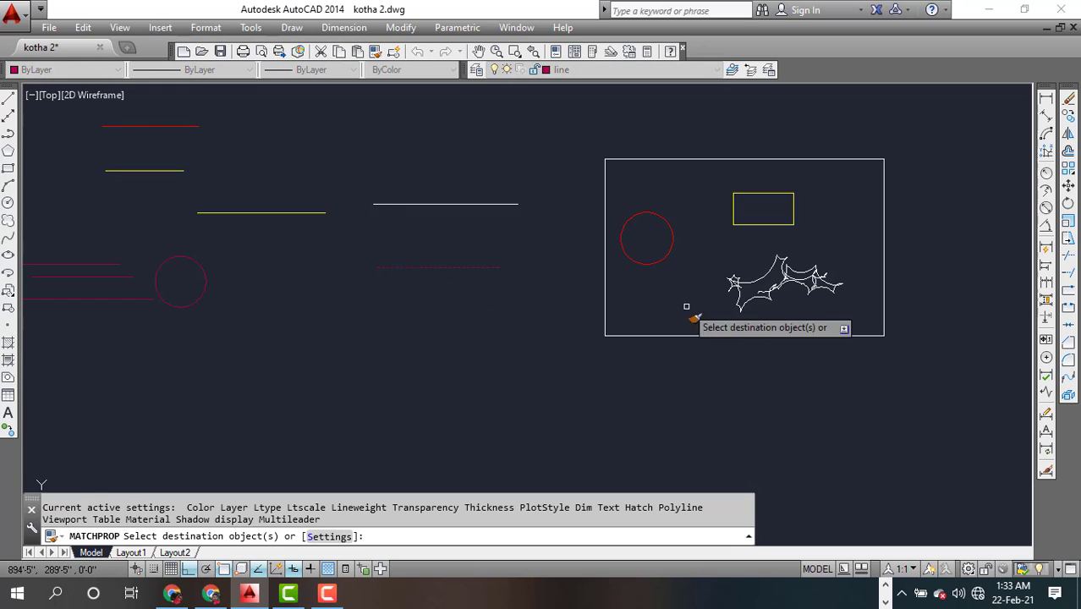
click(763, 279)
key(Escape)
key(Escape)
key(Escape)
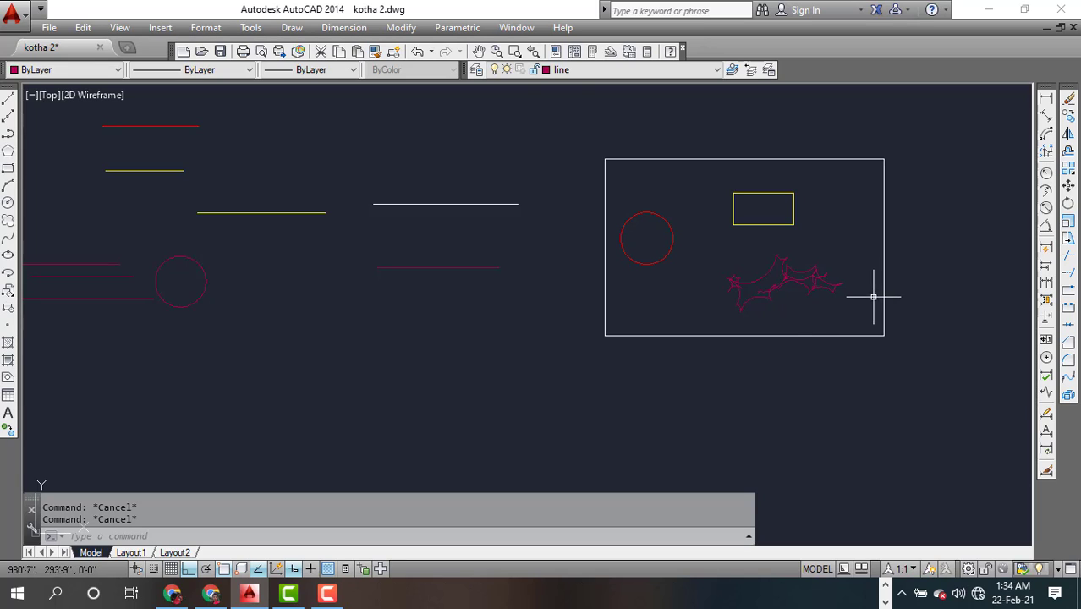
Step: Review the layer list and its colours in the layer manager and close it
click(475, 71)
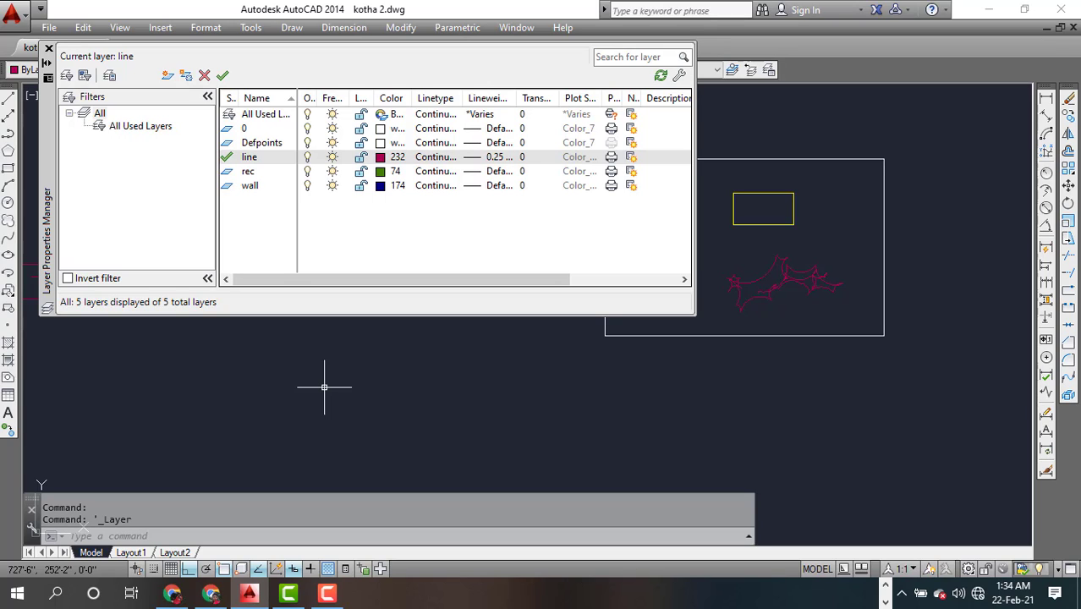
click(48, 49)
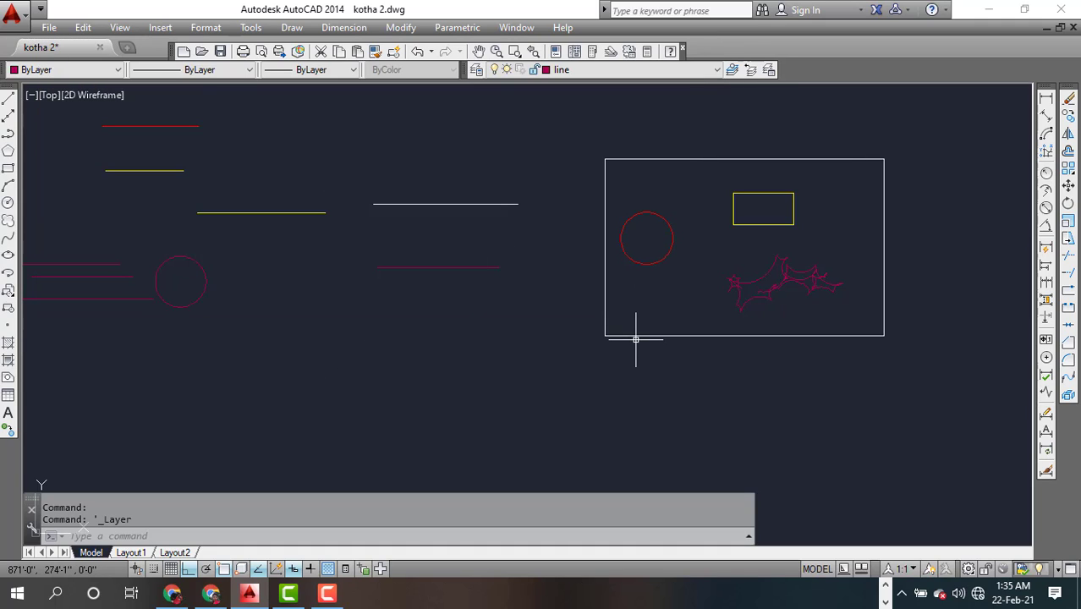